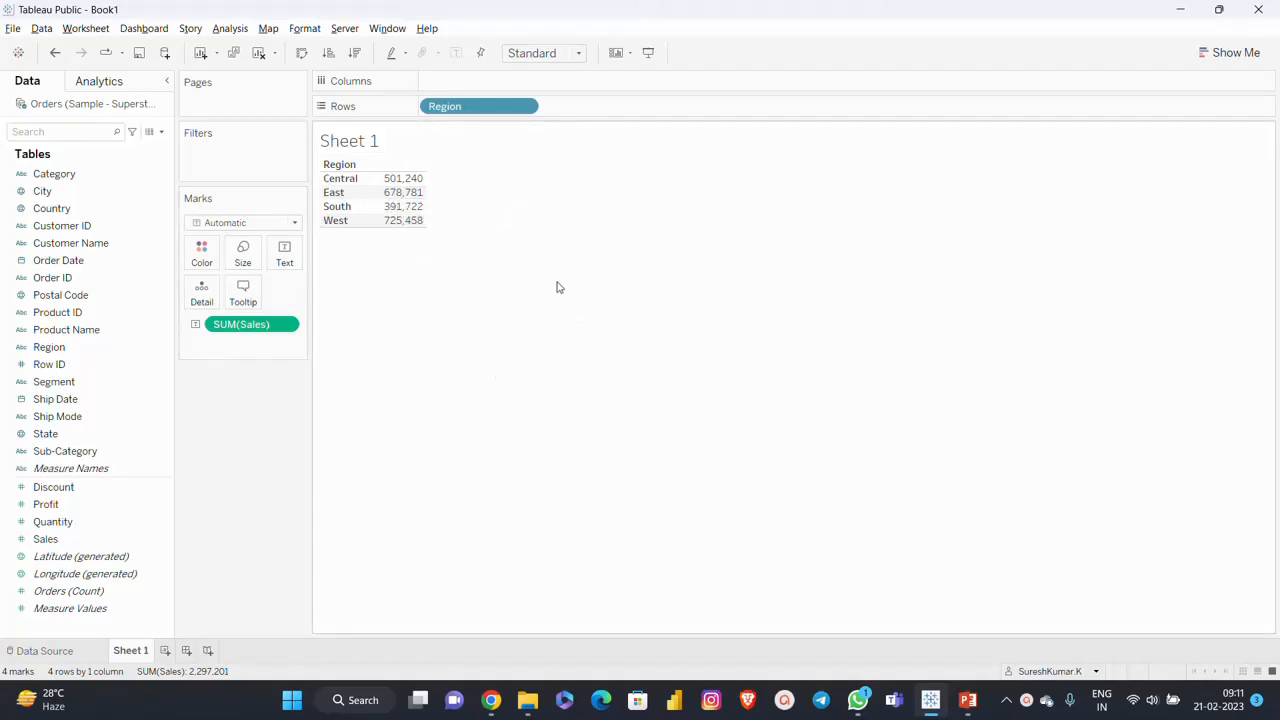
Convert the sales-by-Region text table into a pie chart and fit it to the entire view.
{"action": "left_click", "coordinate": [1250, 54]}
{"action": "left_click", "coordinate": [1242, 141]}
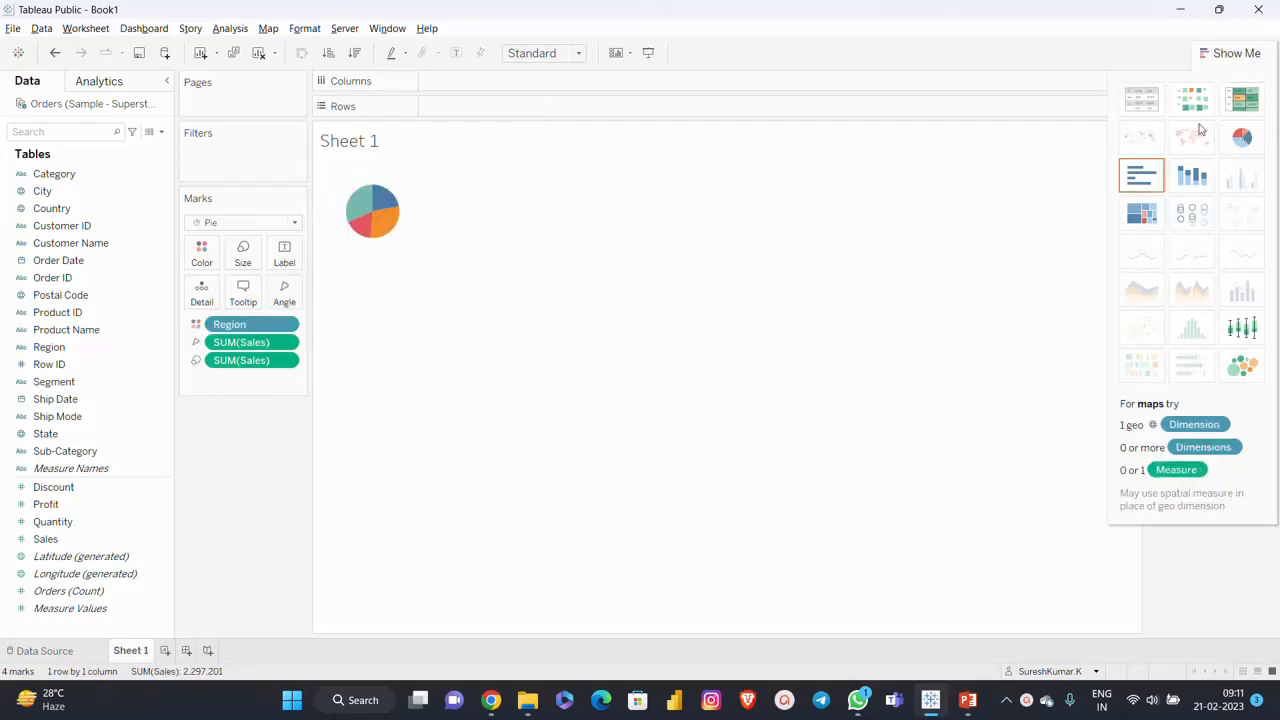
{"action": "left_click", "coordinate": [578, 53]}
{"action": "left_click", "coordinate": [556, 118]}
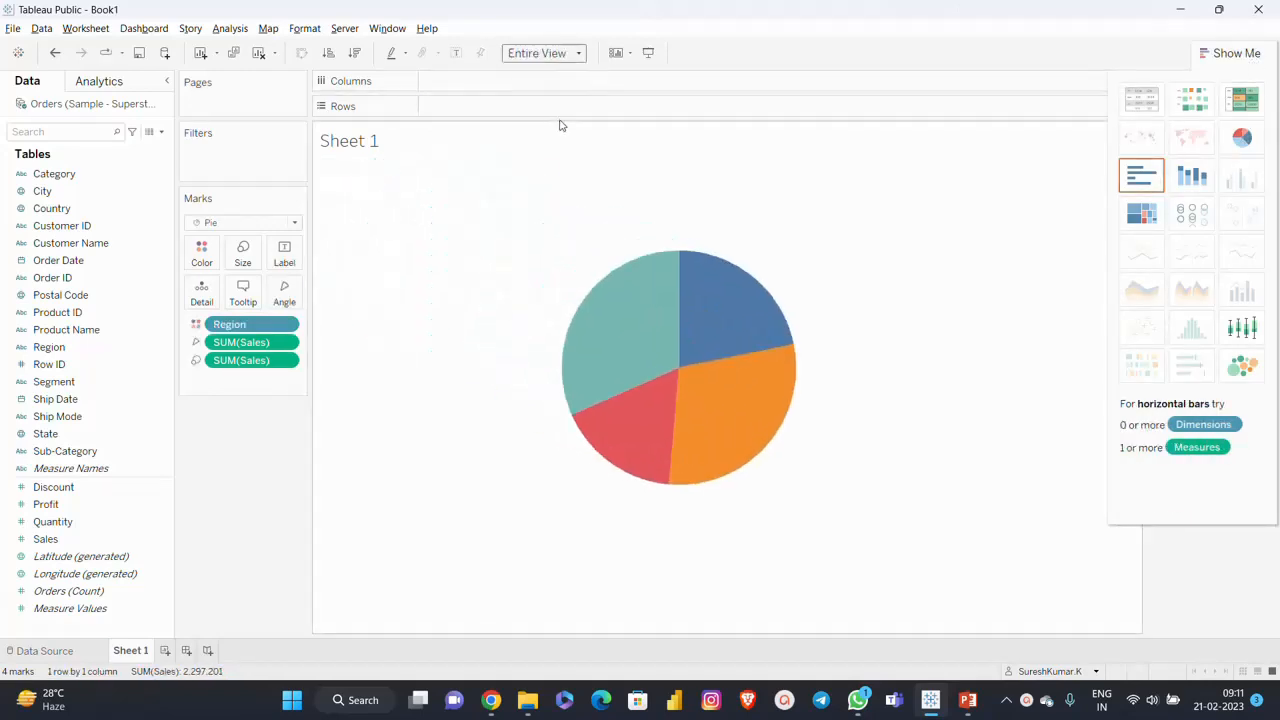
{"action": "left_click", "coordinate": [1248, 53]}
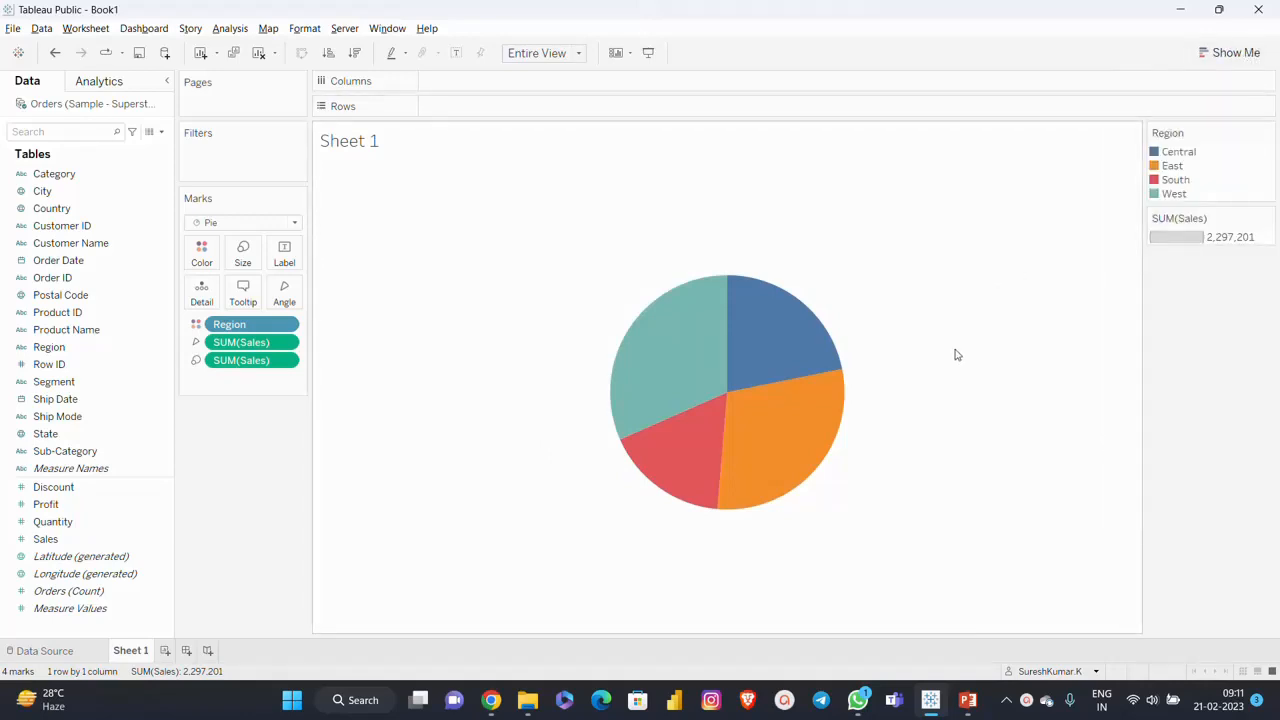
Clear the sheet and assign Sales to Text and Region to Color on the marks.
{"action": "key", "text": "alt+shift+BackSpace"}
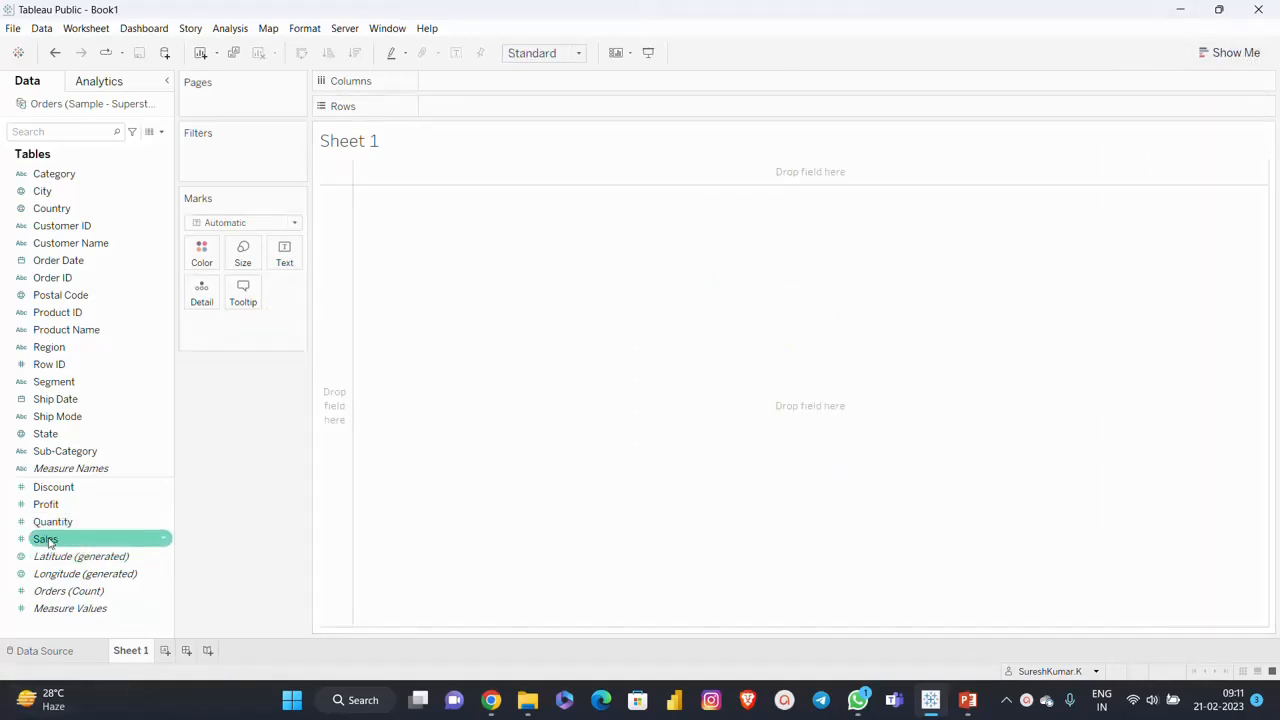
{"action": "left_click_drag", "start_coordinate": [48, 543], "coordinate": [288, 266]}
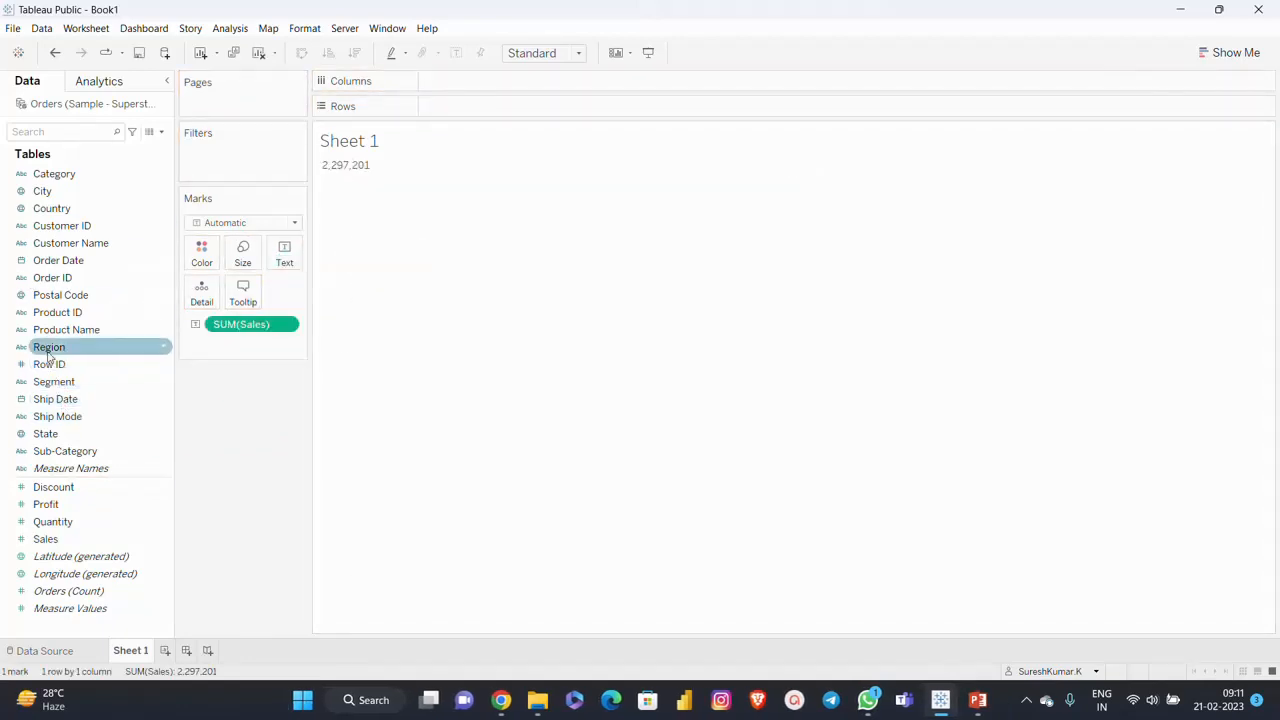
{"action": "left_click_drag", "start_coordinate": [42, 352], "coordinate": [205, 262]}
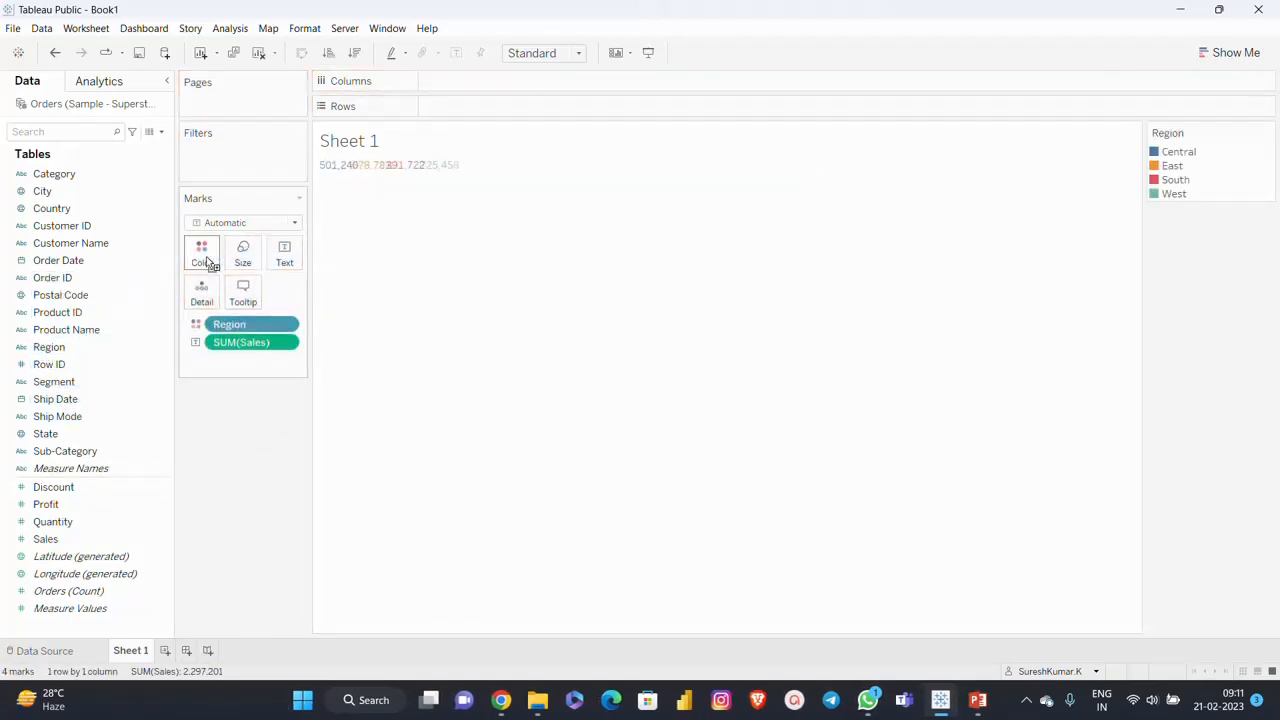
Change the mark type to Pie and fit the chart to the entire view.
{"action": "left_click", "coordinate": [293, 223]}
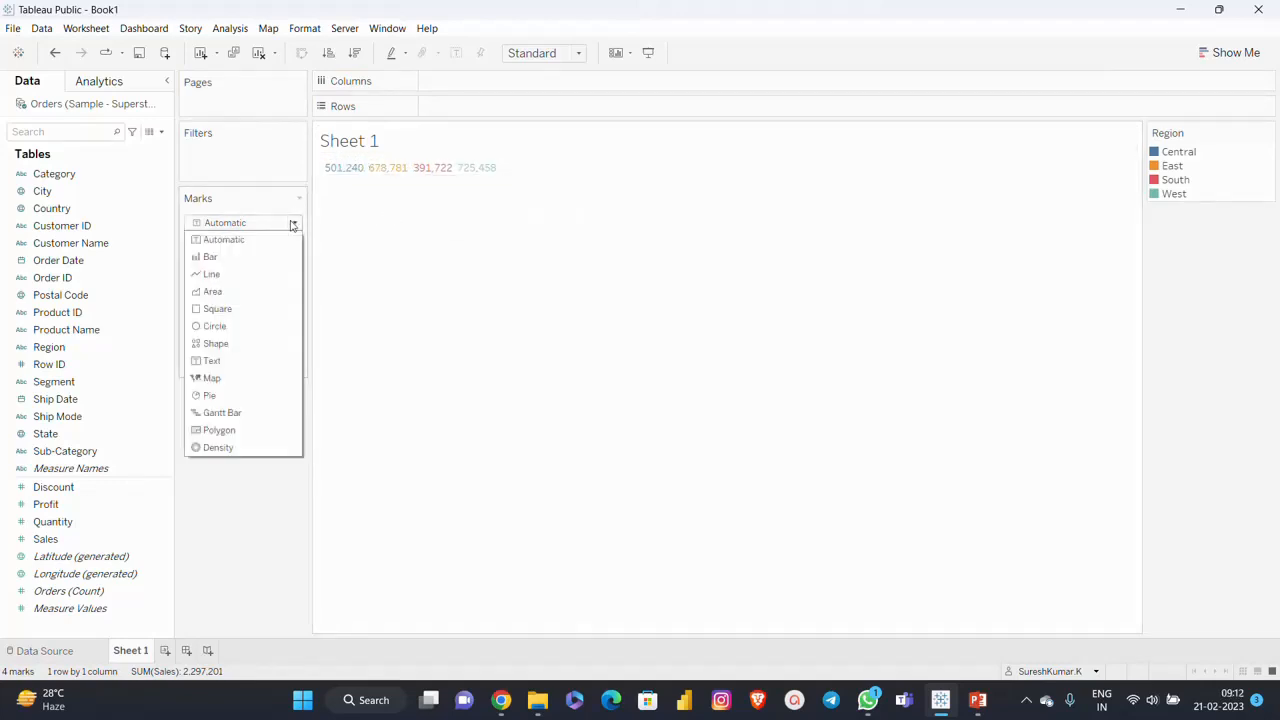
{"action": "left_click", "coordinate": [209, 396]}
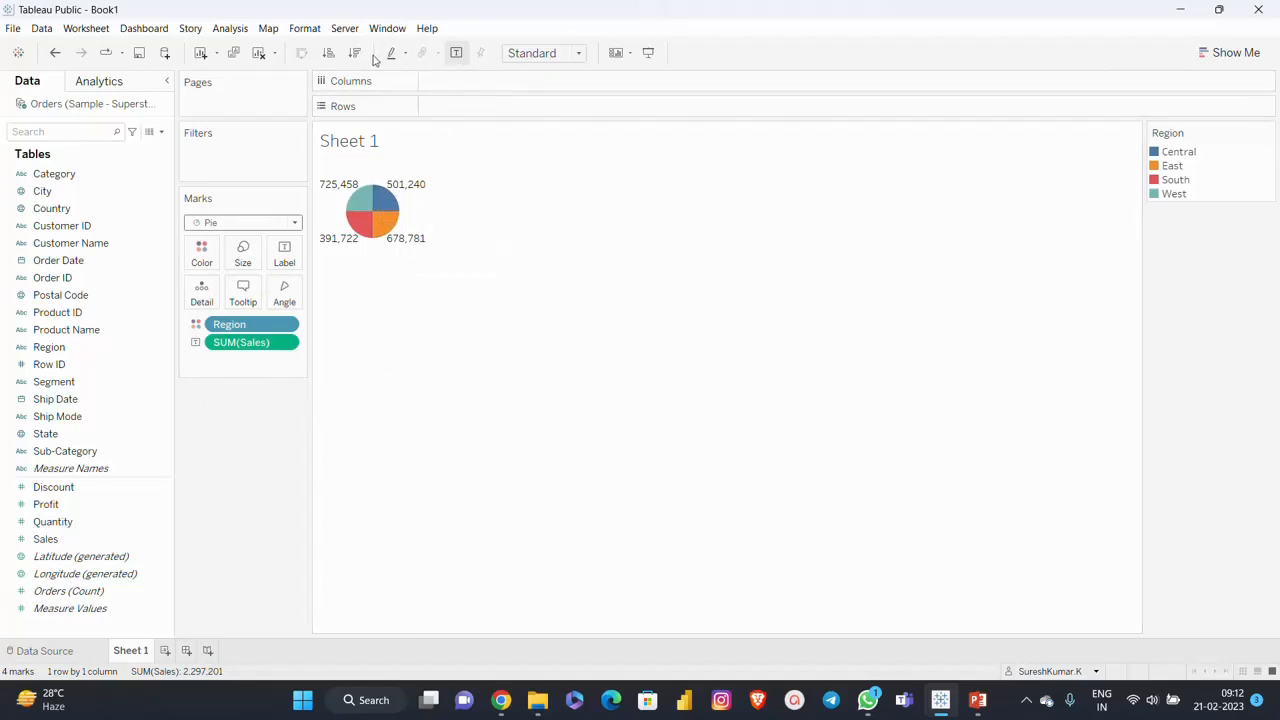
{"action": "left_click", "coordinate": [556, 55]}
{"action": "left_click", "coordinate": [549, 112]}
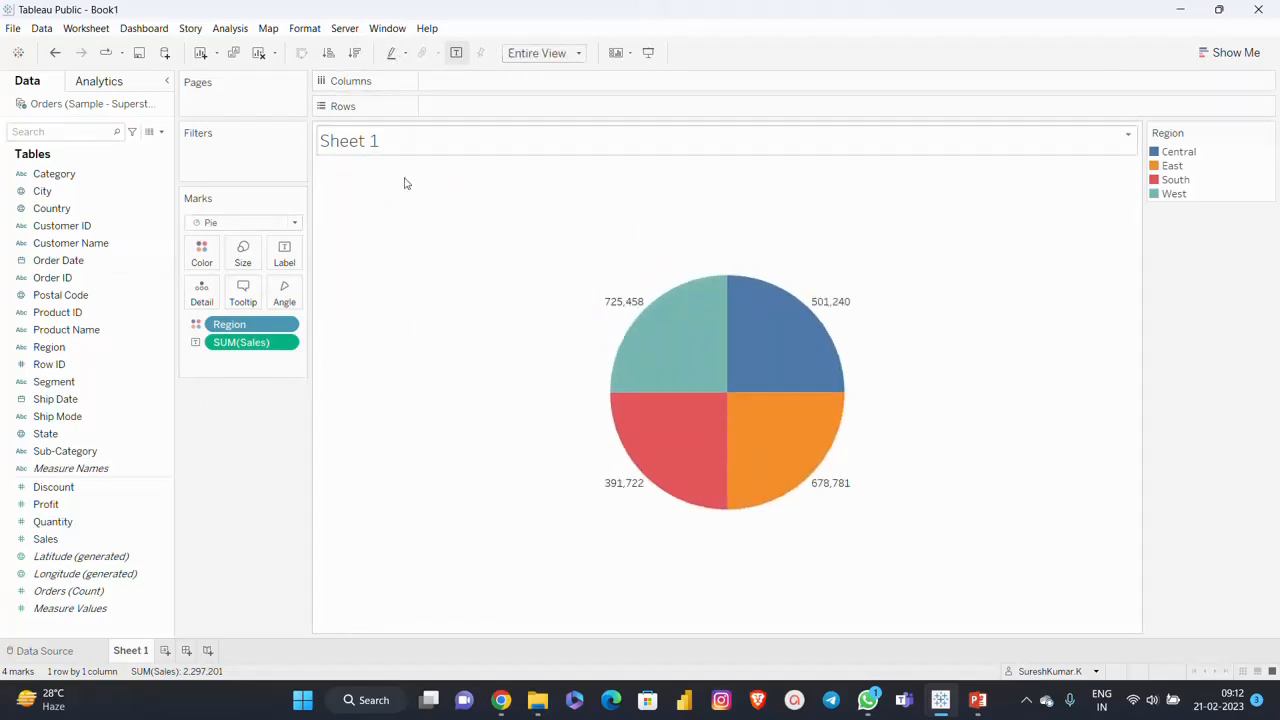
Reassign the sum of Sales from Label to Angle so it sizes the pie's slices.
{"action": "mouse_move", "coordinate": [715, 384]}
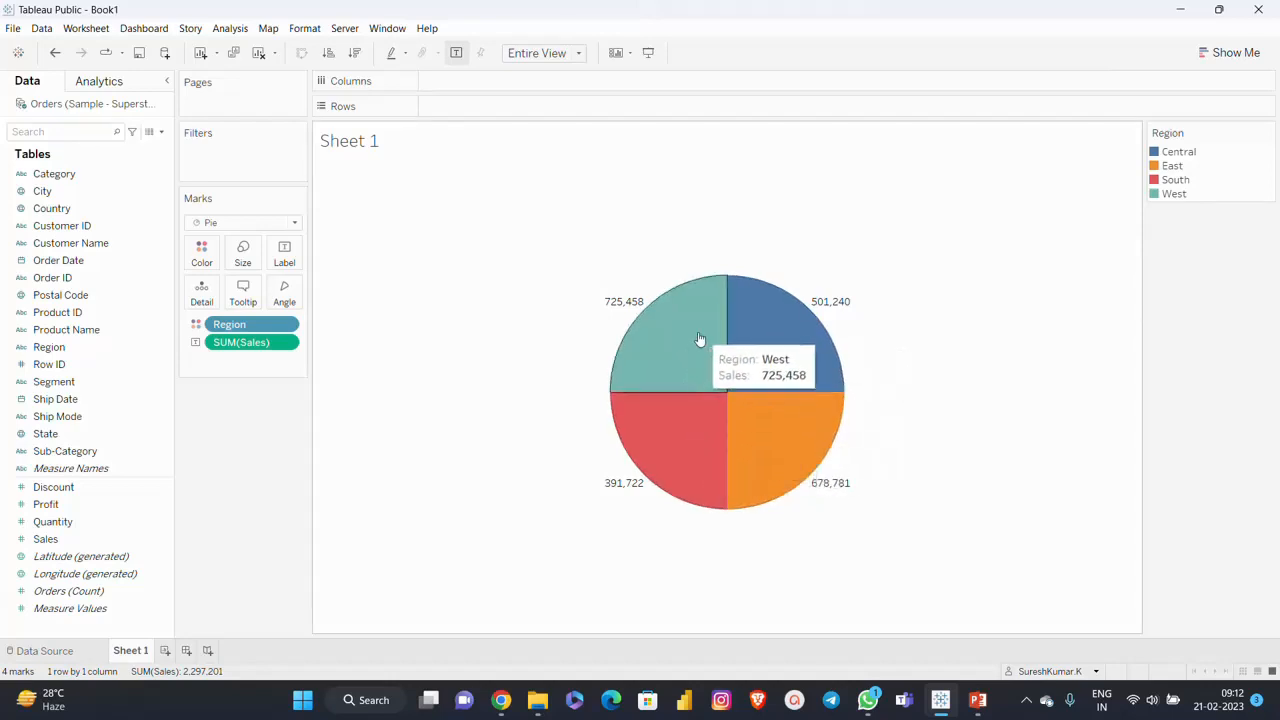
{"action": "mouse_move", "coordinate": [768, 436]}
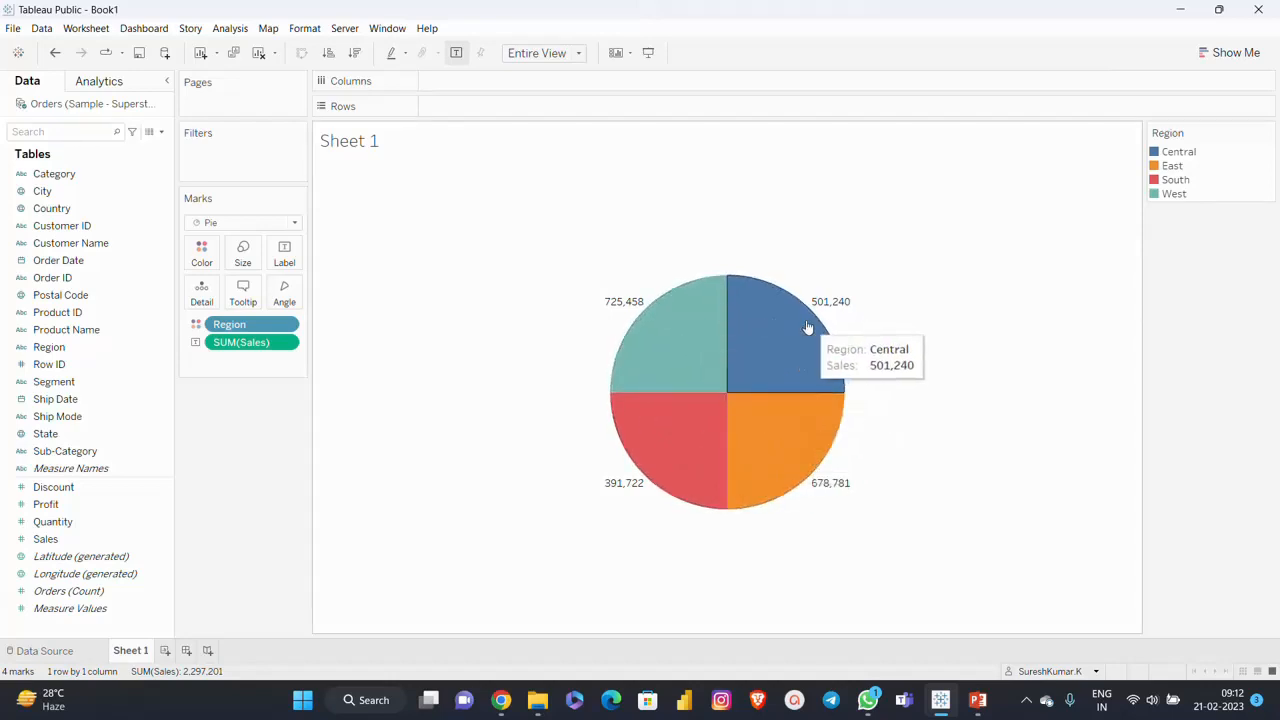
{"action": "left_click", "coordinate": [209, 223]}
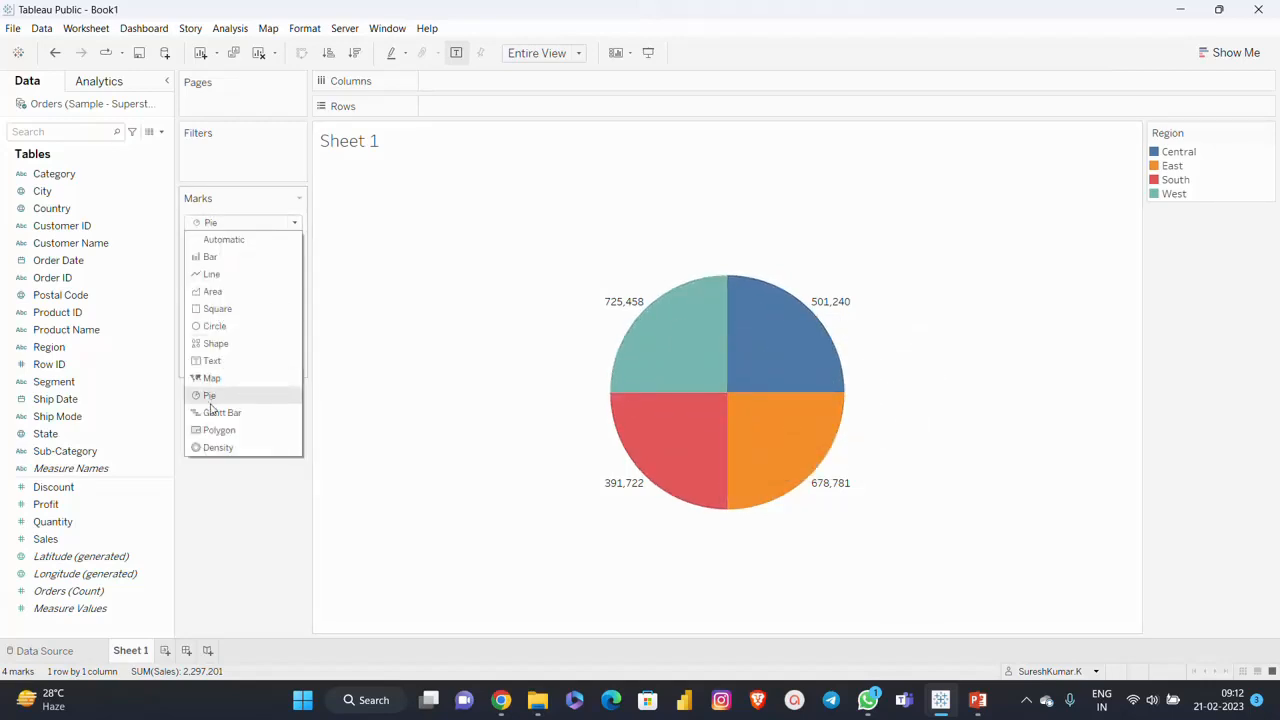
{"action": "left_click", "coordinate": [250, 511]}
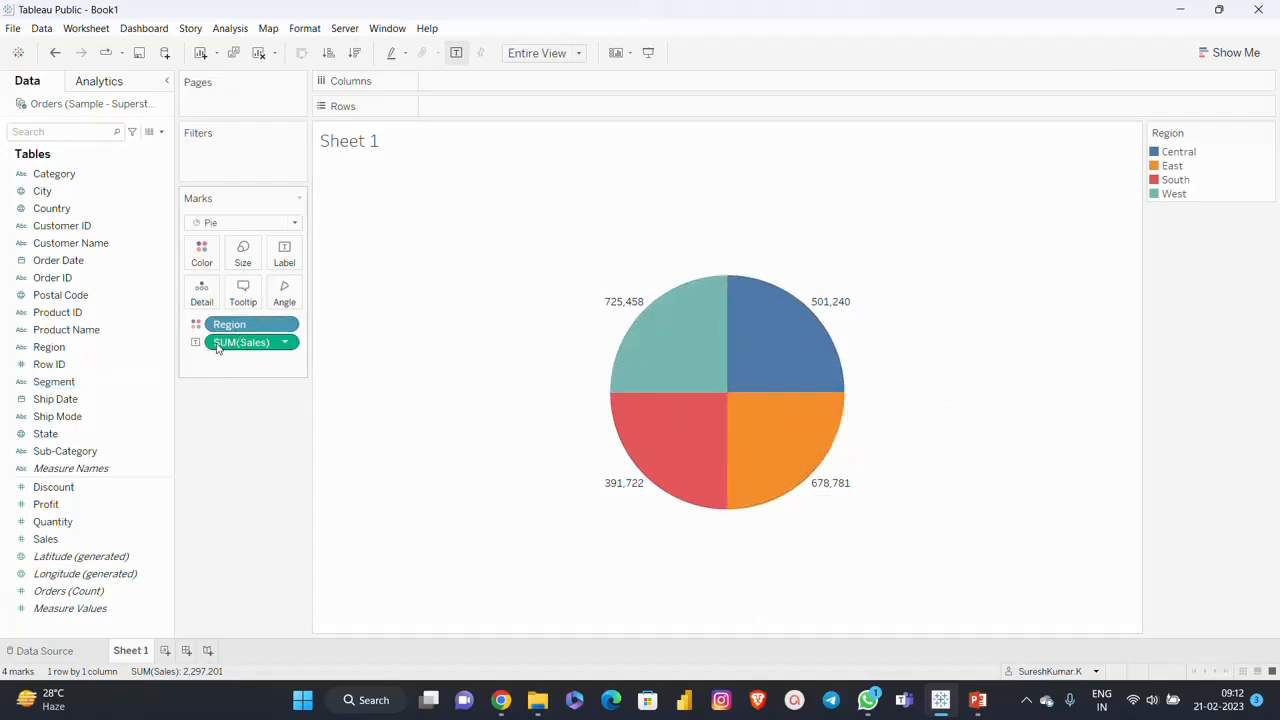
{"action": "left_click_drag", "start_coordinate": [217, 347], "coordinate": [284, 298]}
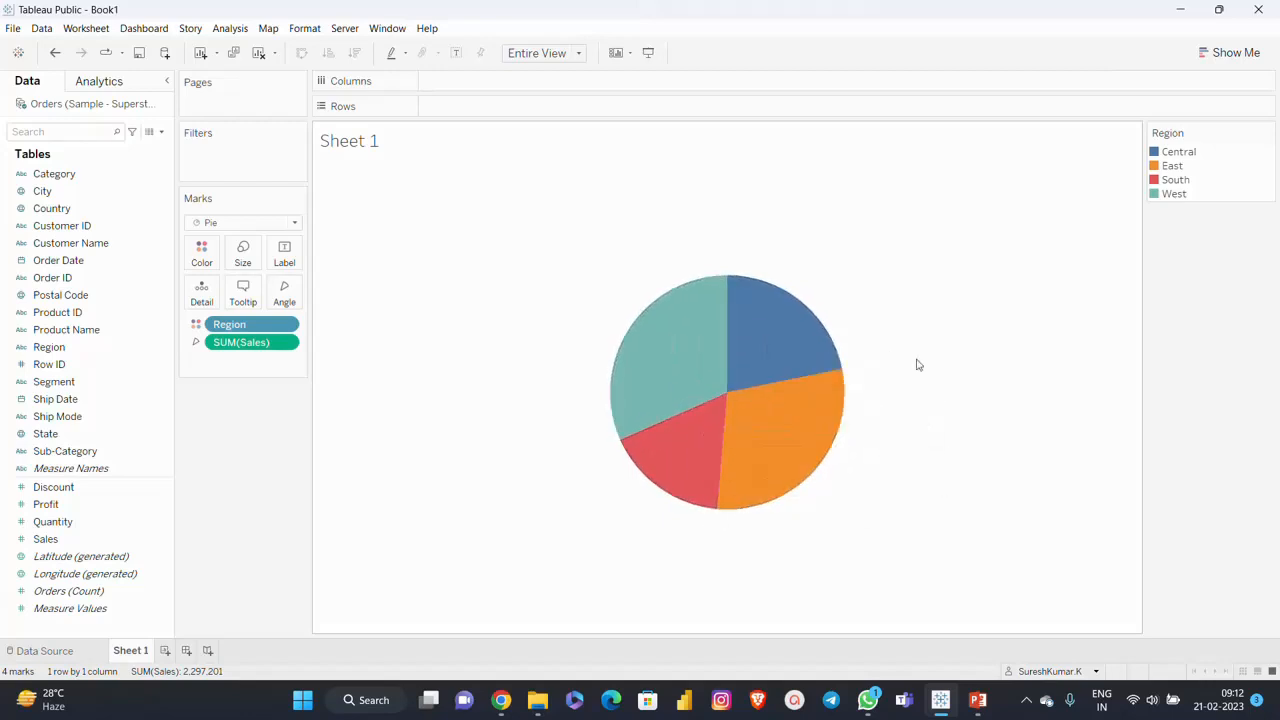
Clear the sheet and lay out Region on Rows with Sales on Columns.
{"action": "key", "text": "alt+shift+BackSpace"}
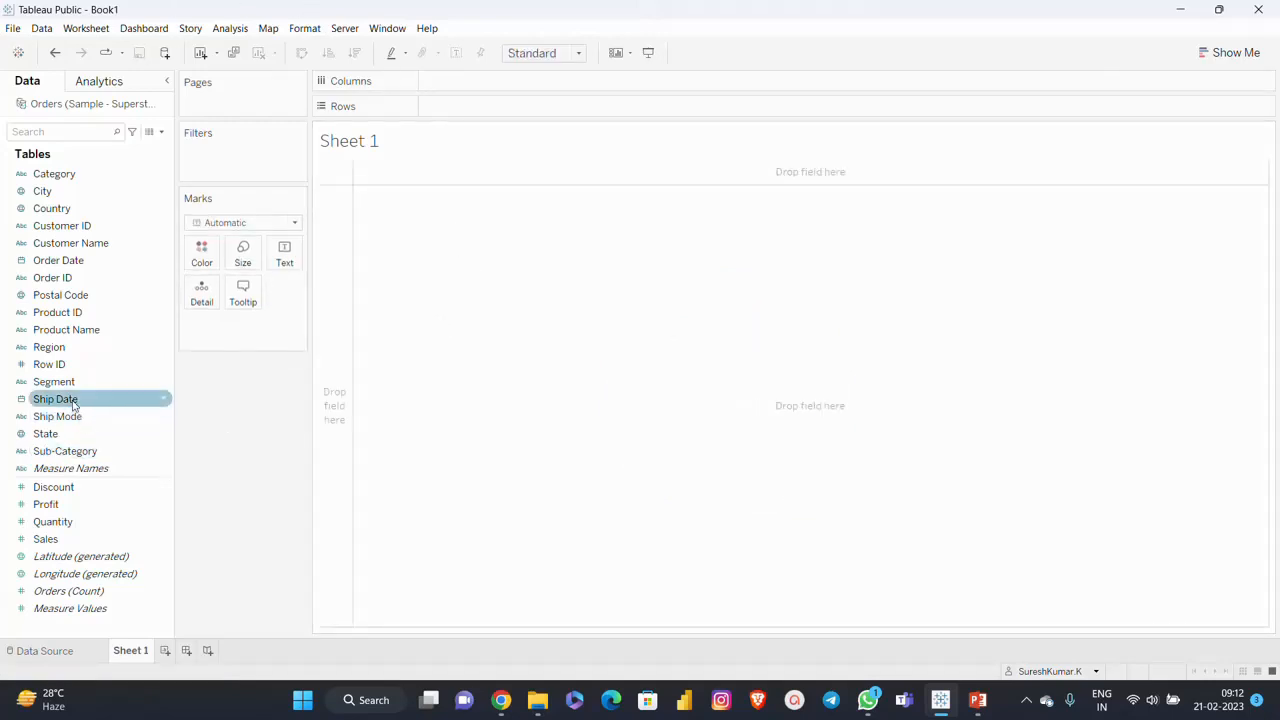
{"action": "left_click_drag", "start_coordinate": [45, 347], "coordinate": [486, 107]}
{"action": "left_click_drag", "start_coordinate": [45, 539], "coordinate": [460, 86]}
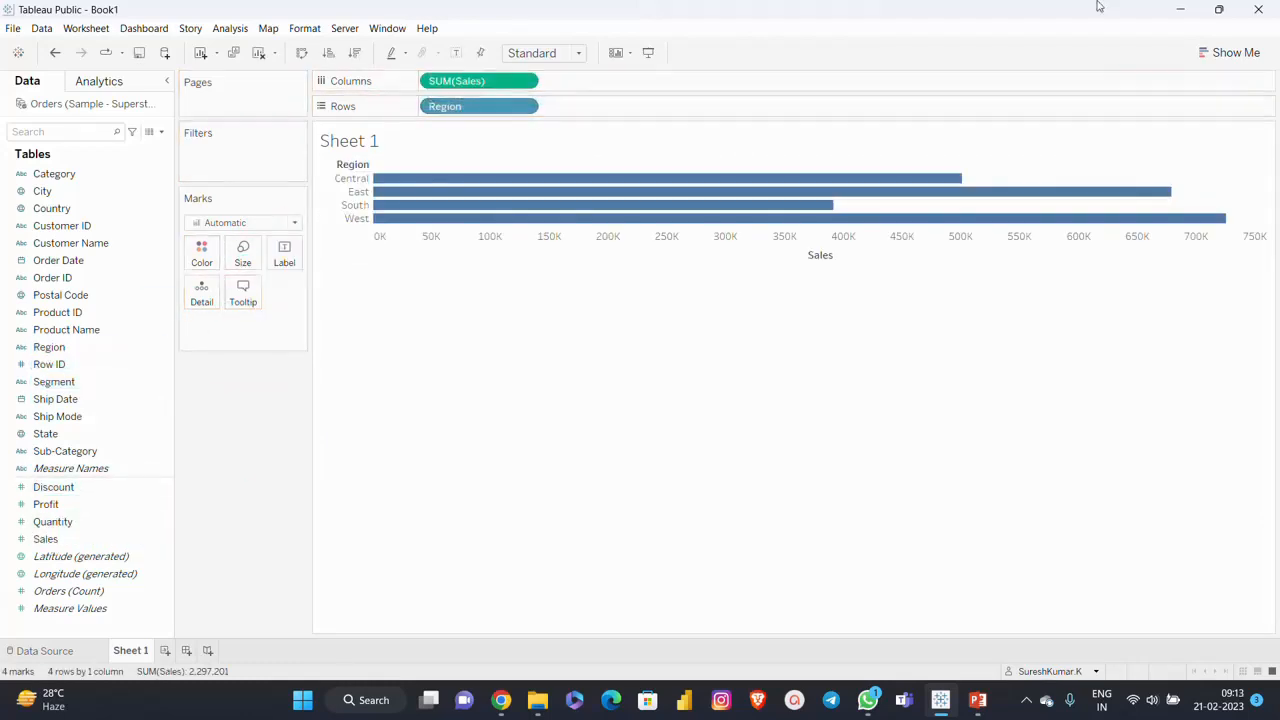
Convert the Region bar chart into a pie chart and fit it to the entire view.
{"action": "left_click", "coordinate": [1234, 53]}
{"action": "left_click", "coordinate": [1242, 137]}
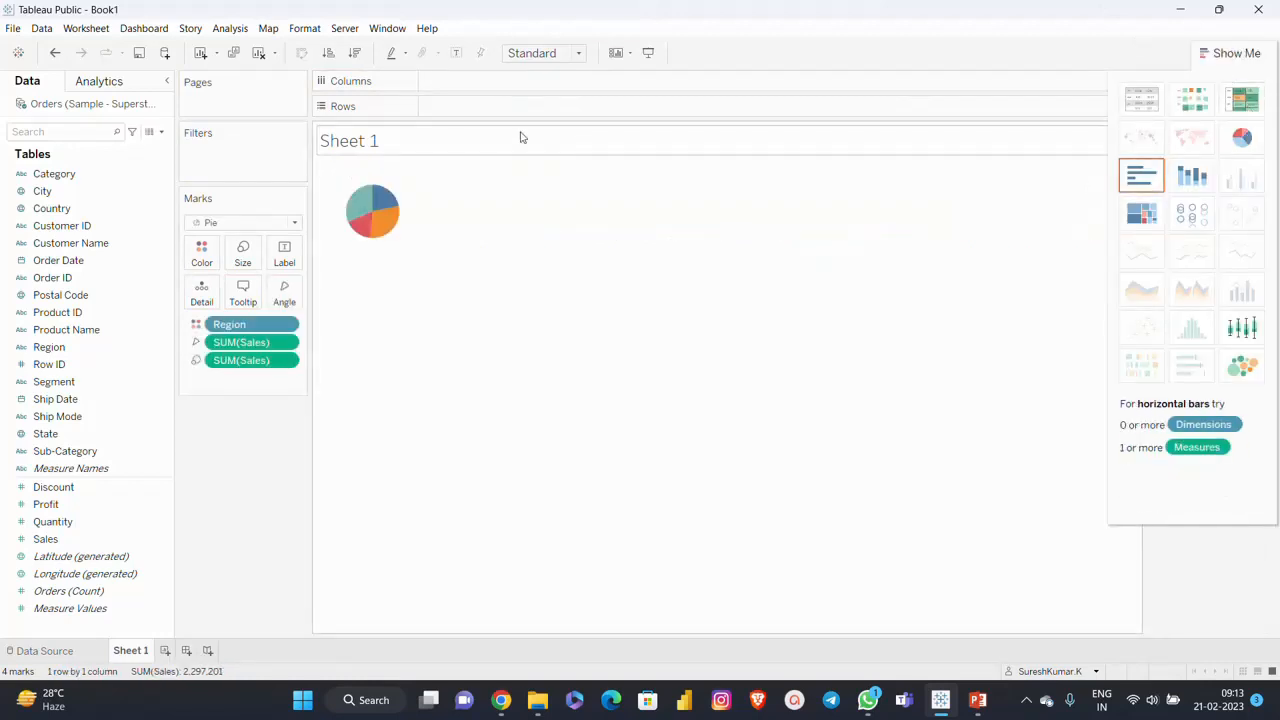
{"action": "left_click", "coordinate": [579, 54]}
{"action": "left_click", "coordinate": [549, 114]}
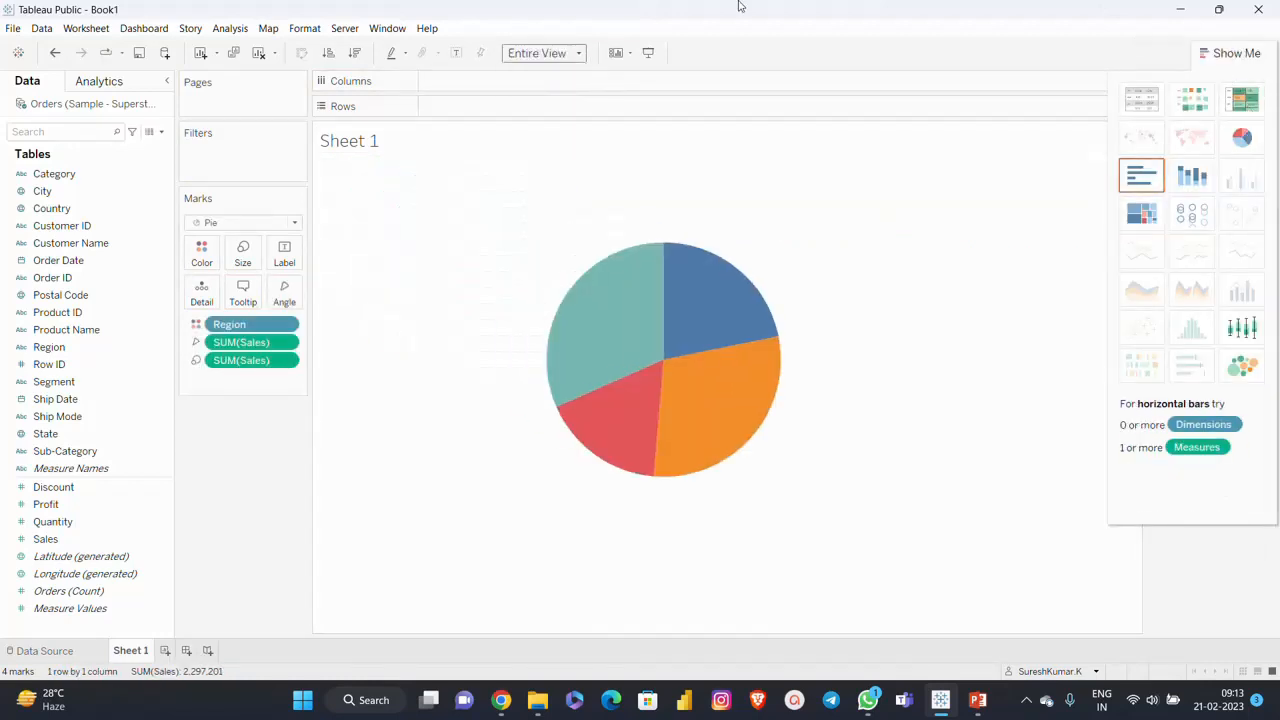
{"action": "left_click", "coordinate": [1236, 54]}
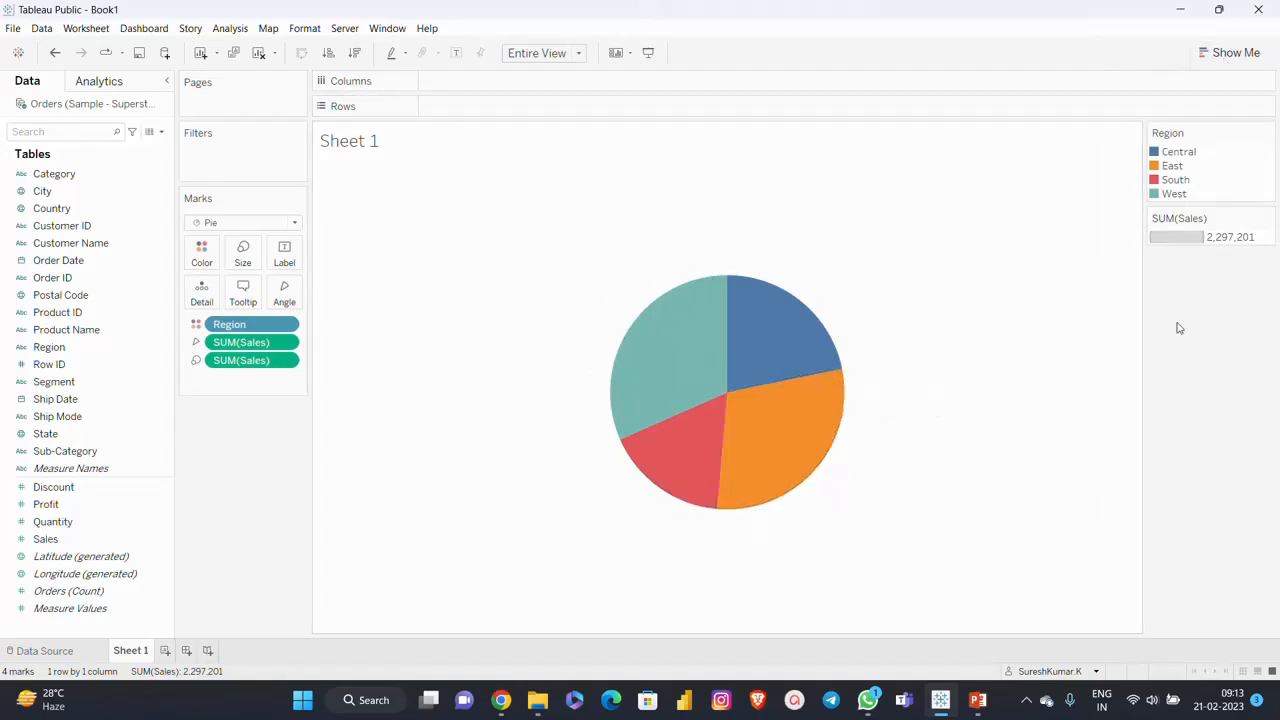
Show mark labels on the Region pie and apply the Percent of Total quick table calculation to the Sales angle.
{"action": "mouse_move", "coordinate": [742, 412]}
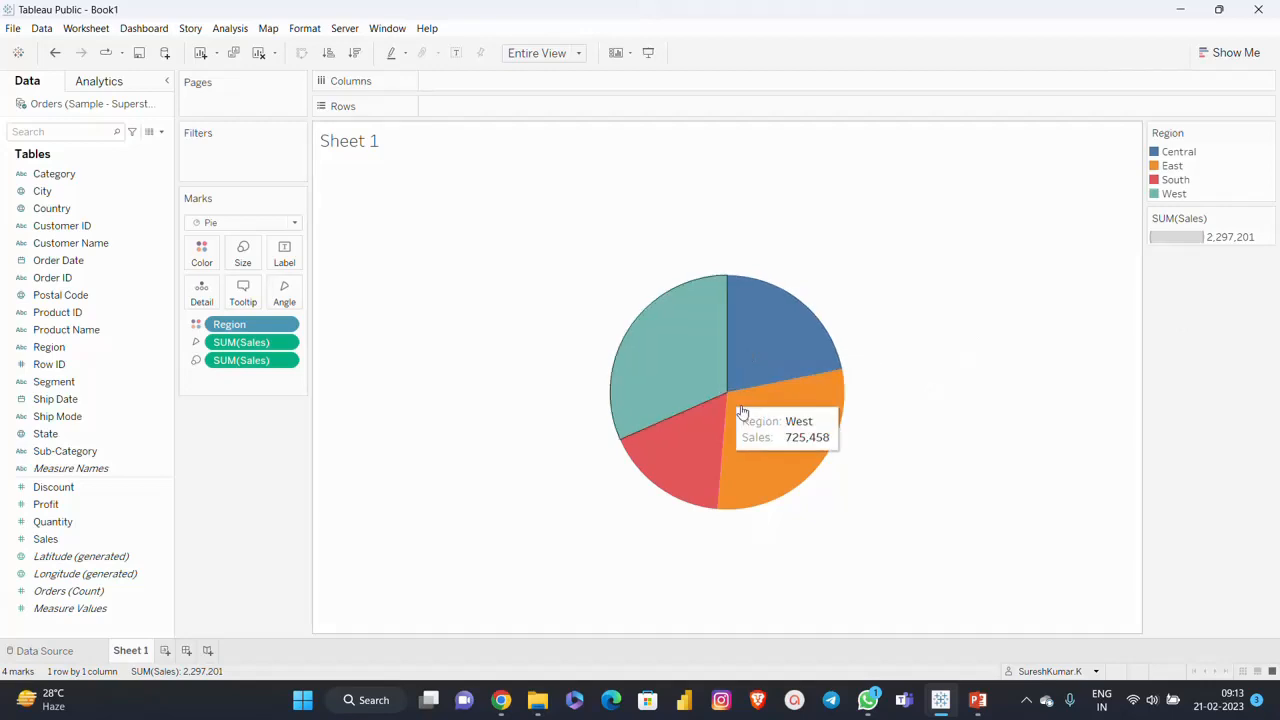
{"action": "left_click", "coordinate": [456, 53]}
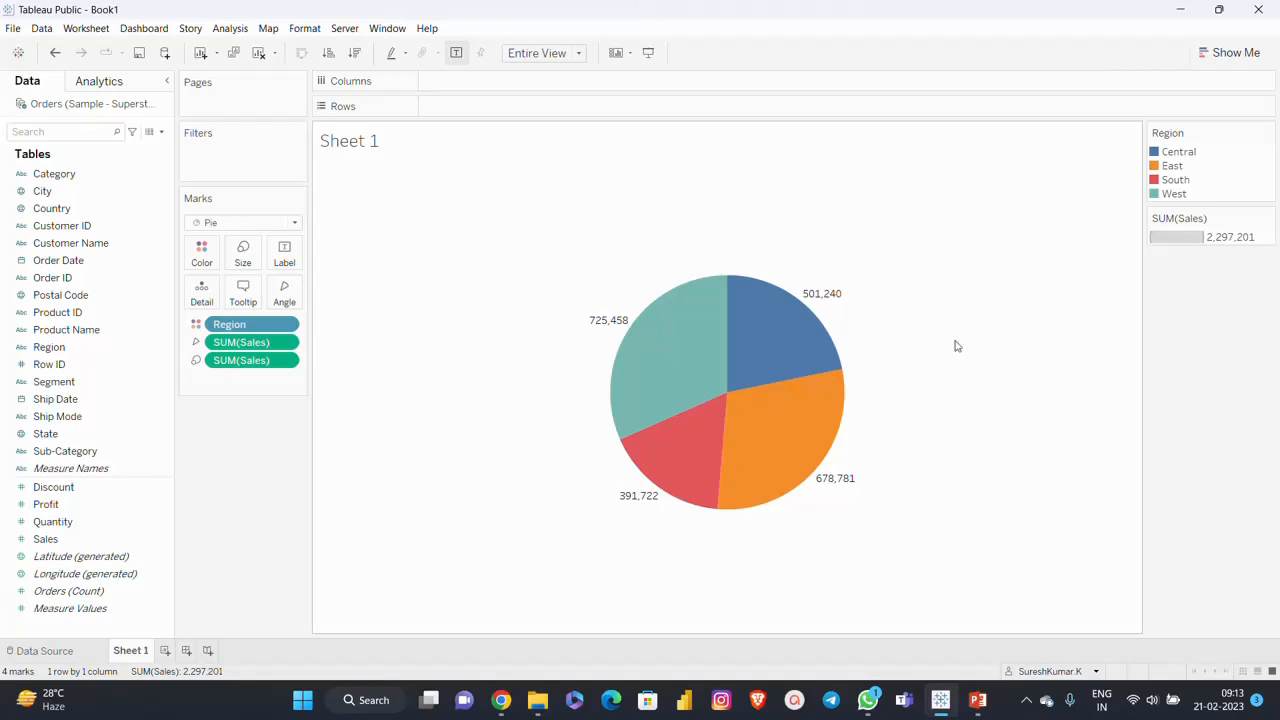
{"action": "left_click", "coordinate": [286, 343]}
{"action": "mouse_move", "coordinate": [374, 569]}
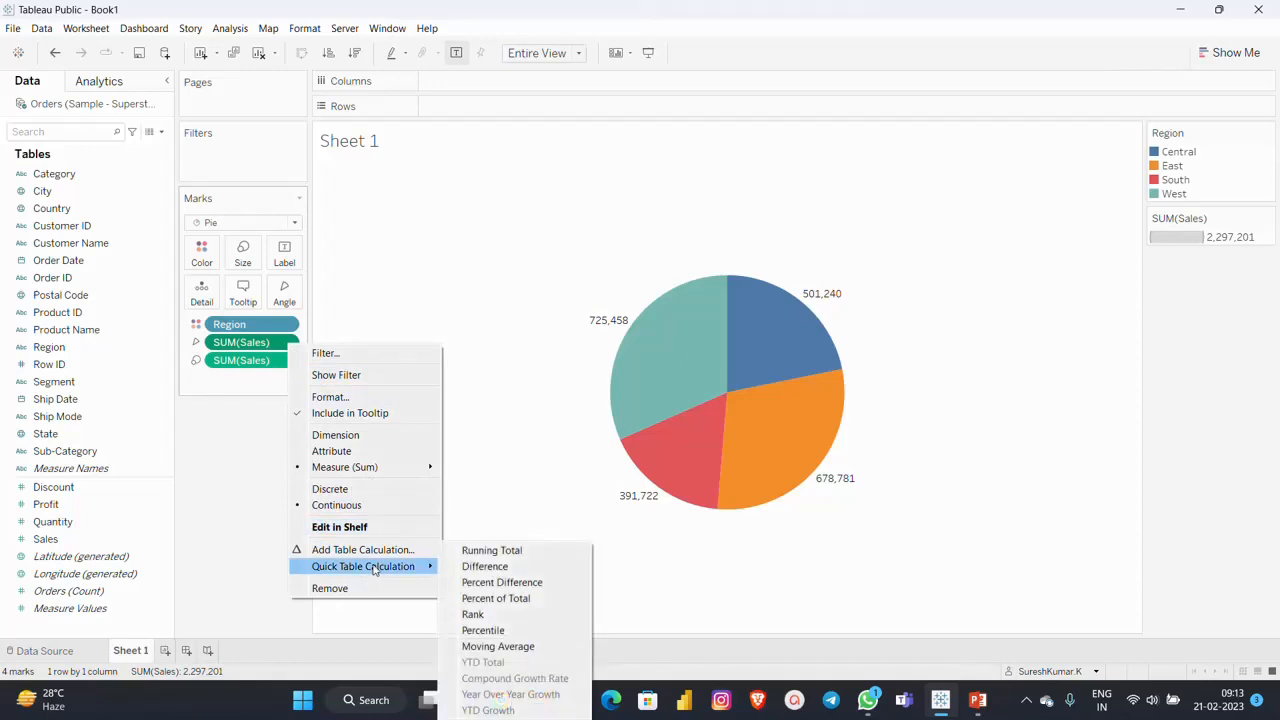
{"action": "left_click", "coordinate": [494, 599]}
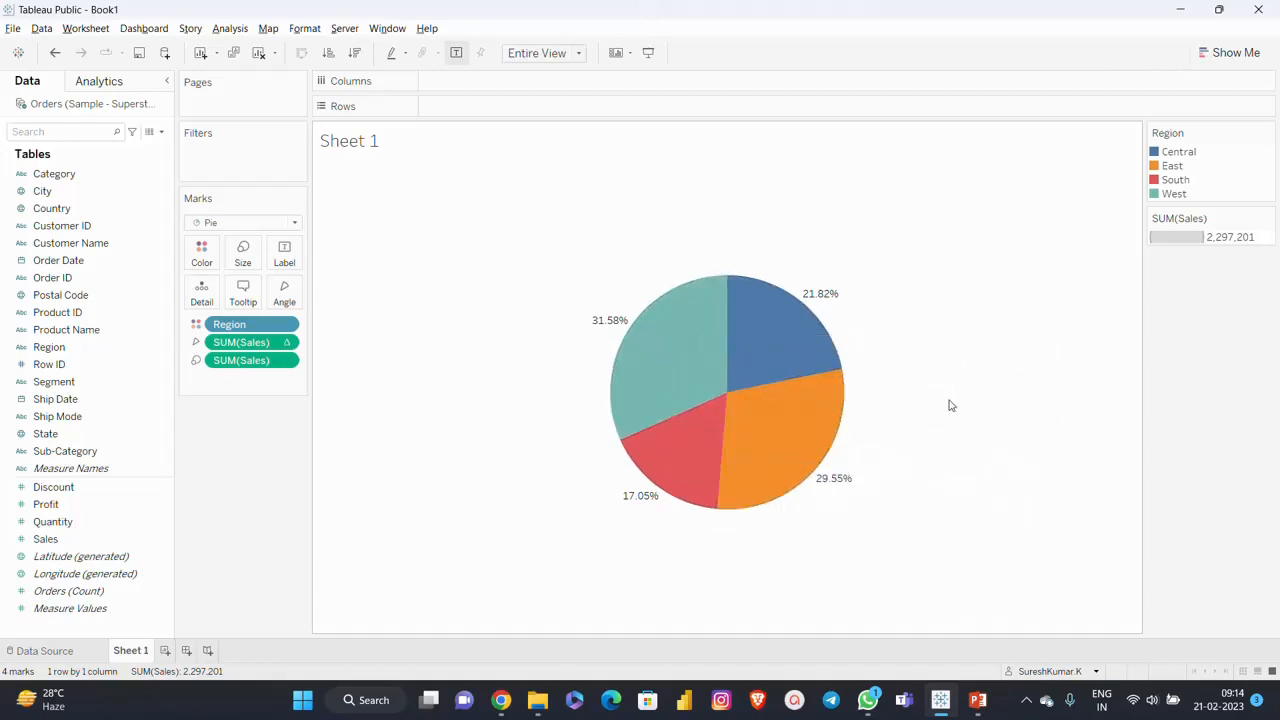
Clear the sheet and assign Sub-Category to Color and Sales to Text on the marks.
{"action": "key", "text": "alt+shift+BackSpace"}
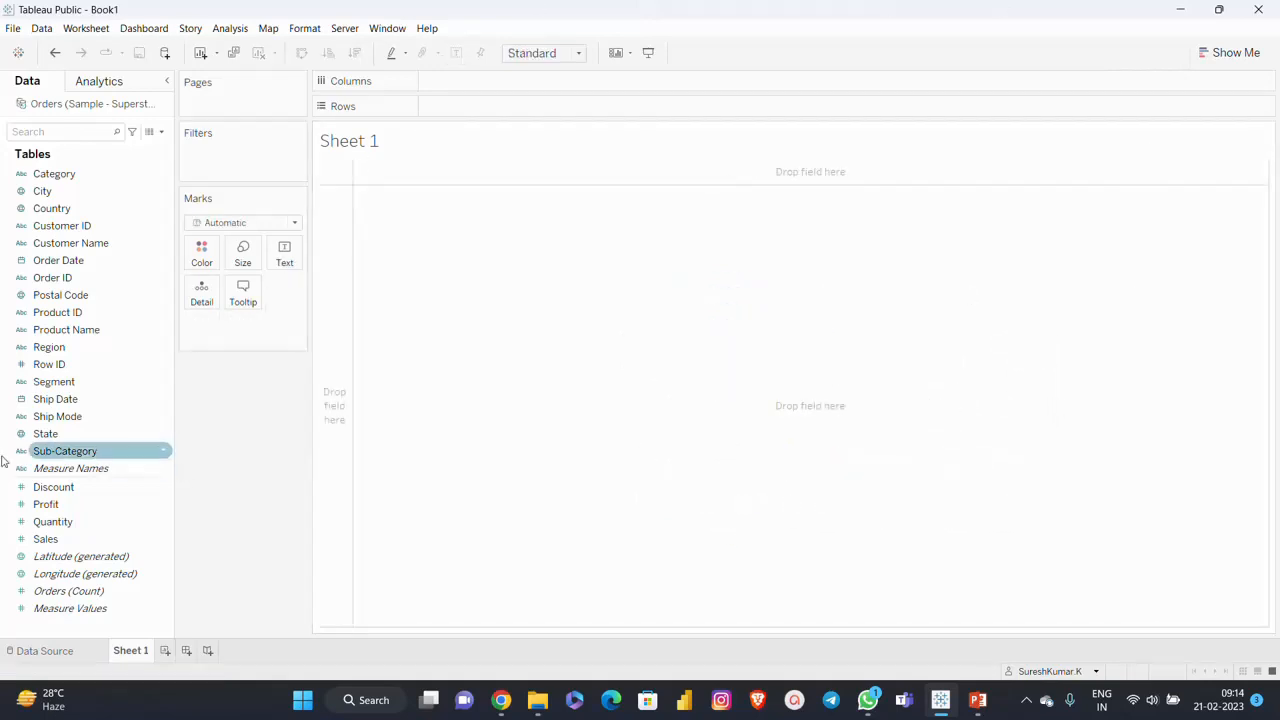
{"action": "left_click_drag", "start_coordinate": [46, 452], "coordinate": [200, 257]}
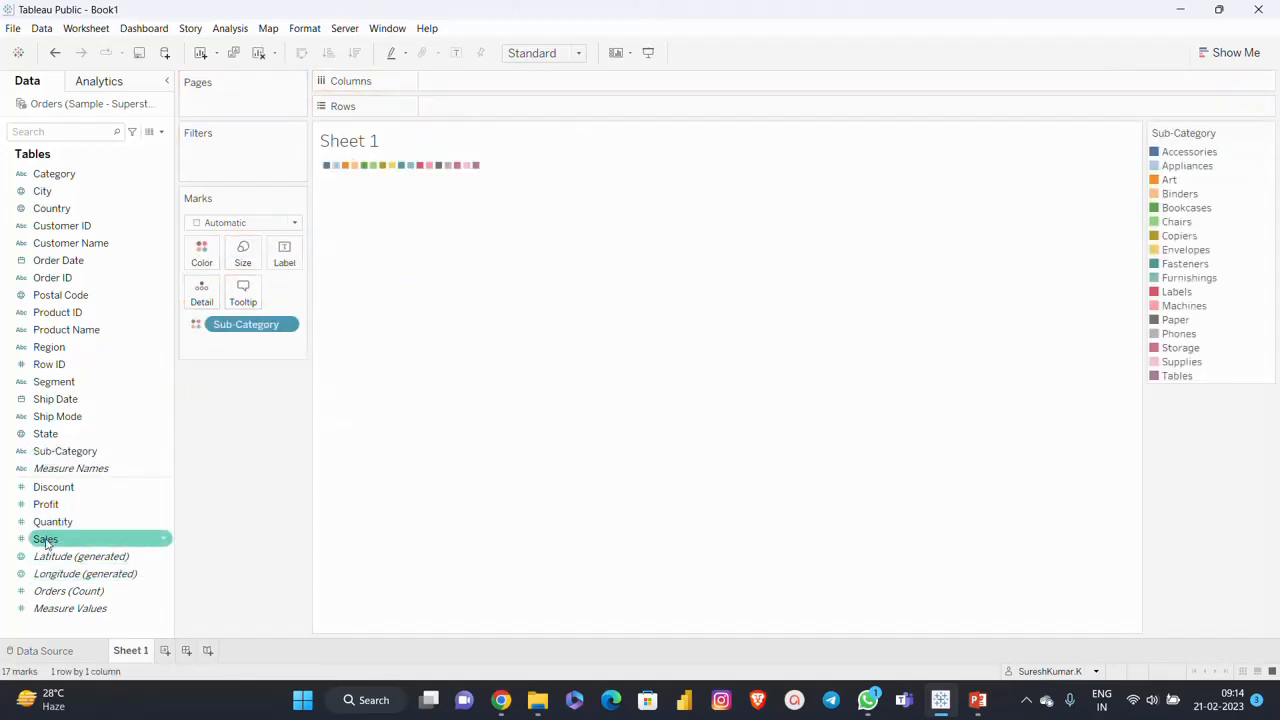
{"action": "left_click_drag", "start_coordinate": [46, 541], "coordinate": [290, 256]}
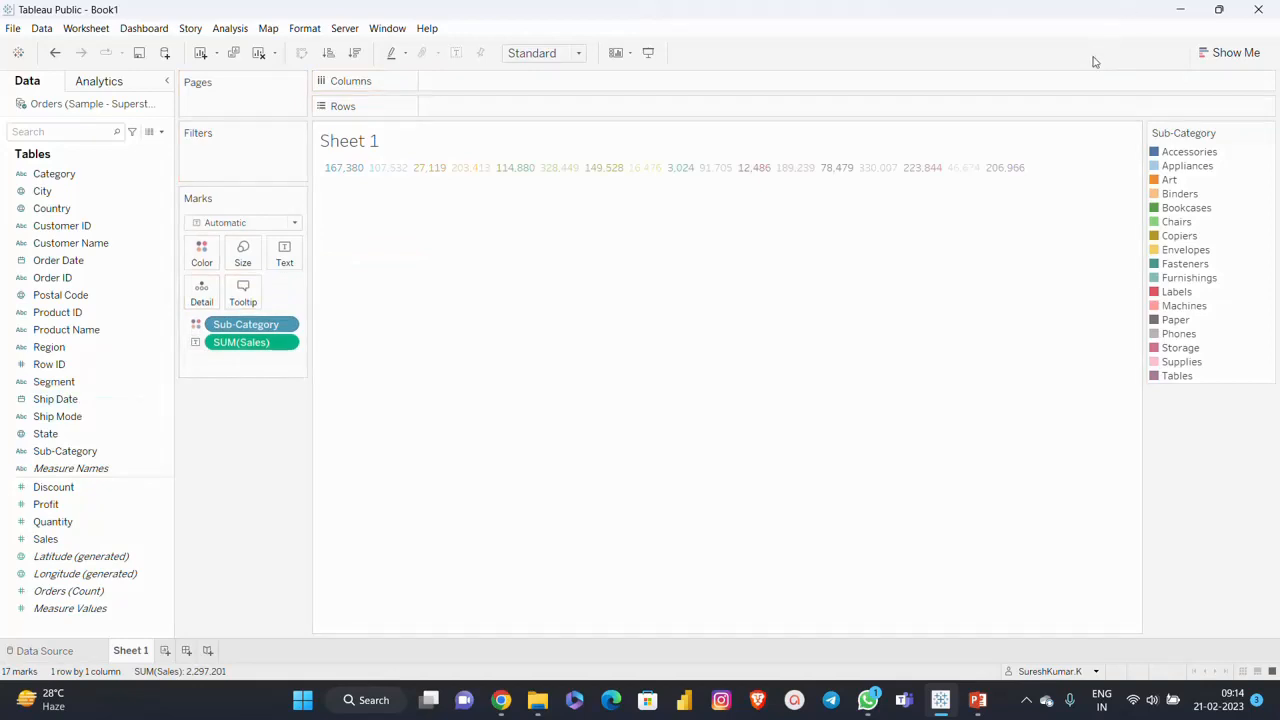
Change the mark type to Pie and reassign the sum of Sales to Angle.
{"action": "left_click", "coordinate": [278, 223]}
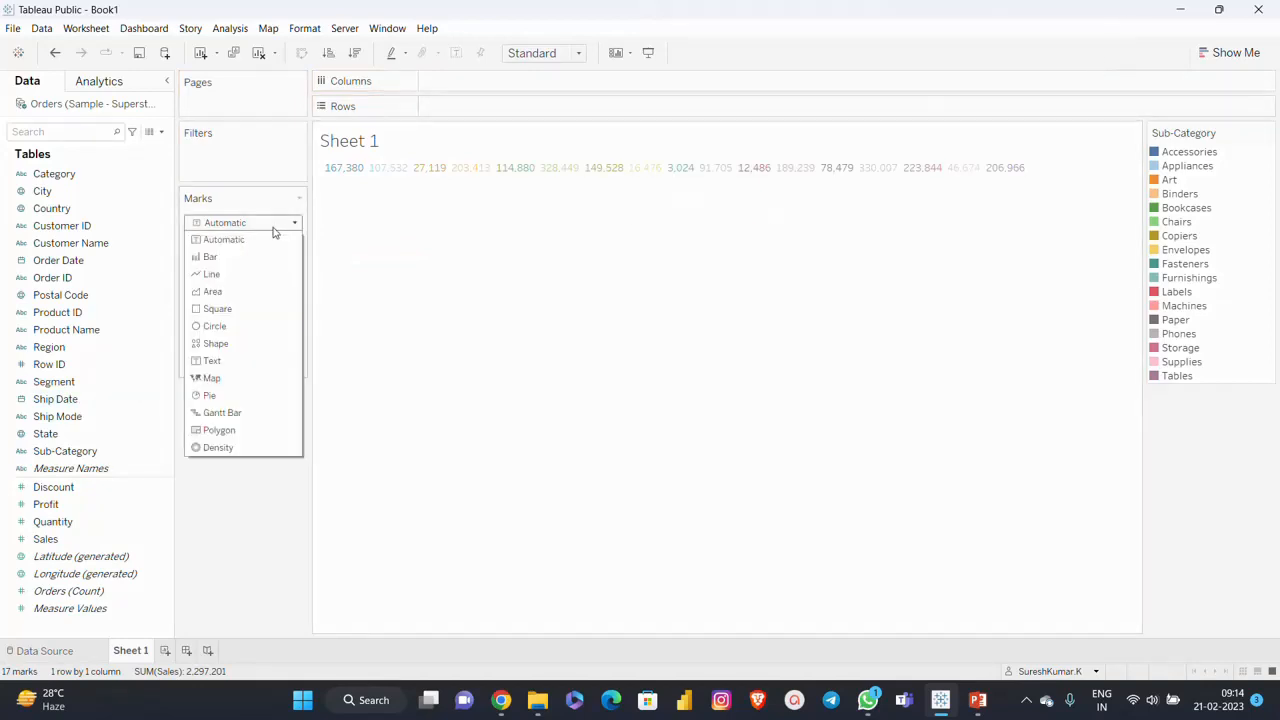
{"action": "left_click", "coordinate": [215, 398]}
{"action": "left_click_drag", "start_coordinate": [223, 340], "coordinate": [286, 298]}
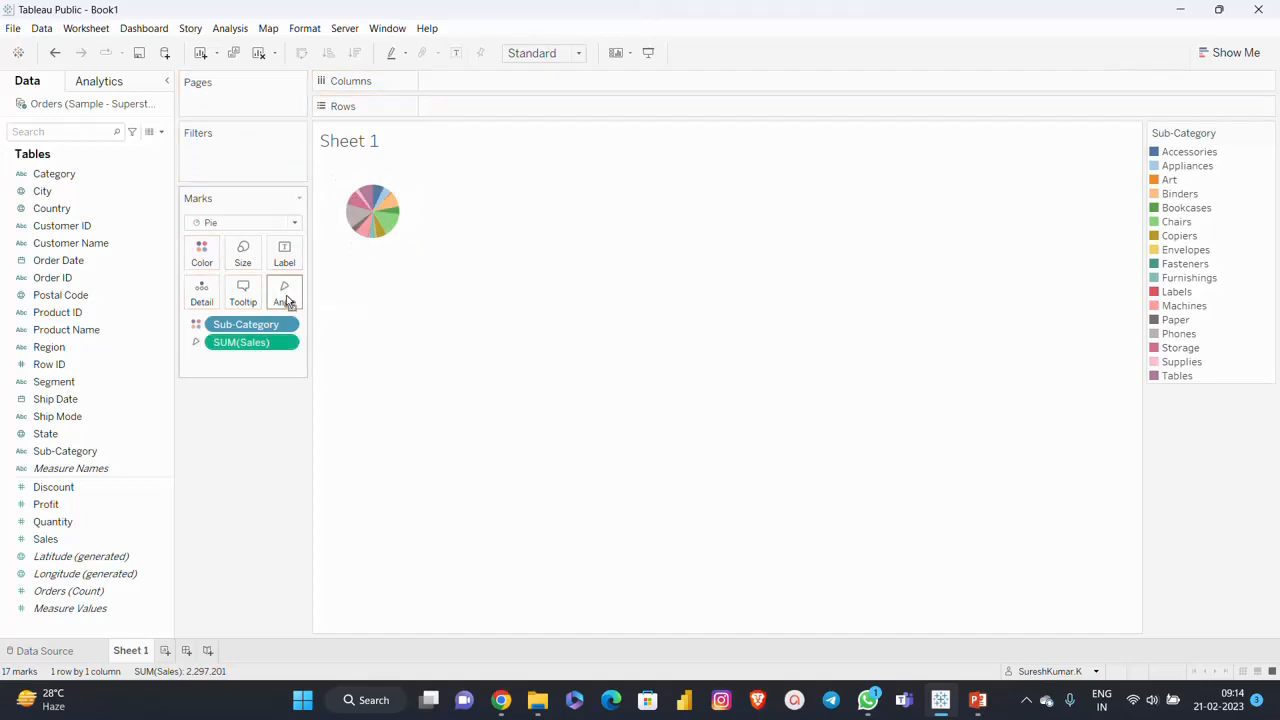
Fit the Sub-Category pie chart to the entire view and show its mark labels.
{"action": "left_click", "coordinate": [1227, 52]}
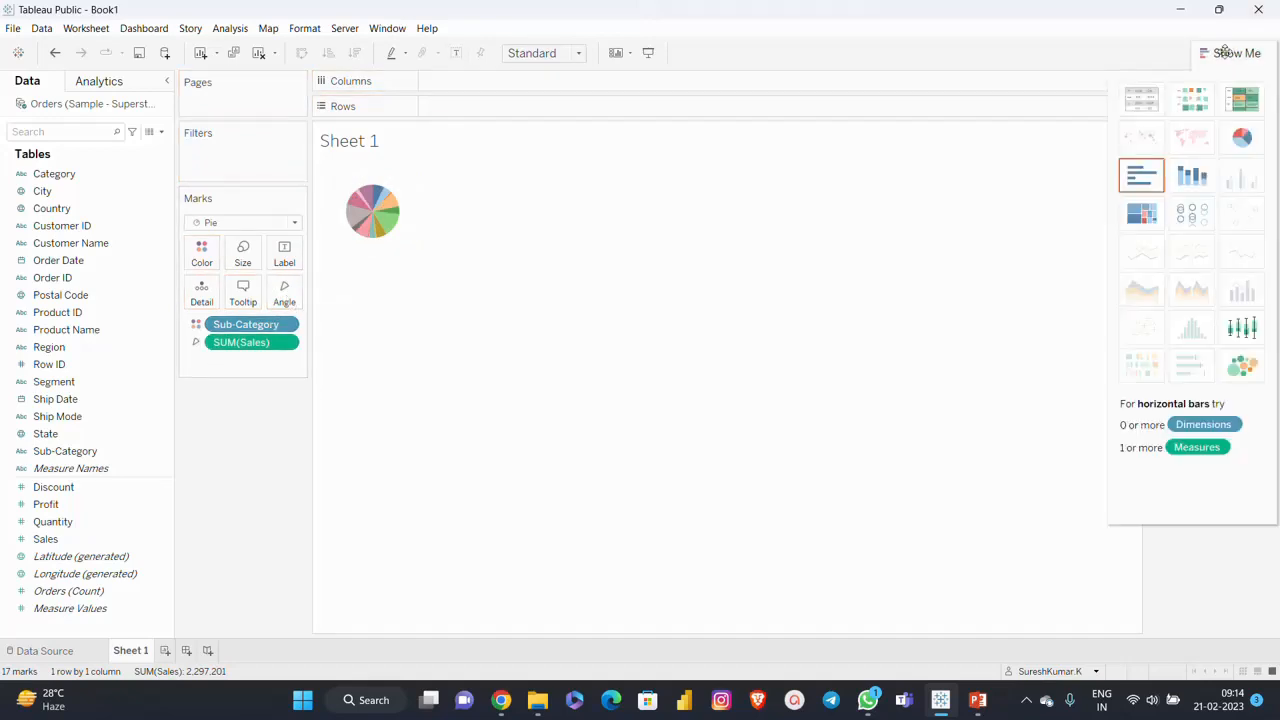
{"action": "left_click", "coordinate": [573, 52]}
{"action": "left_click", "coordinate": [543, 114]}
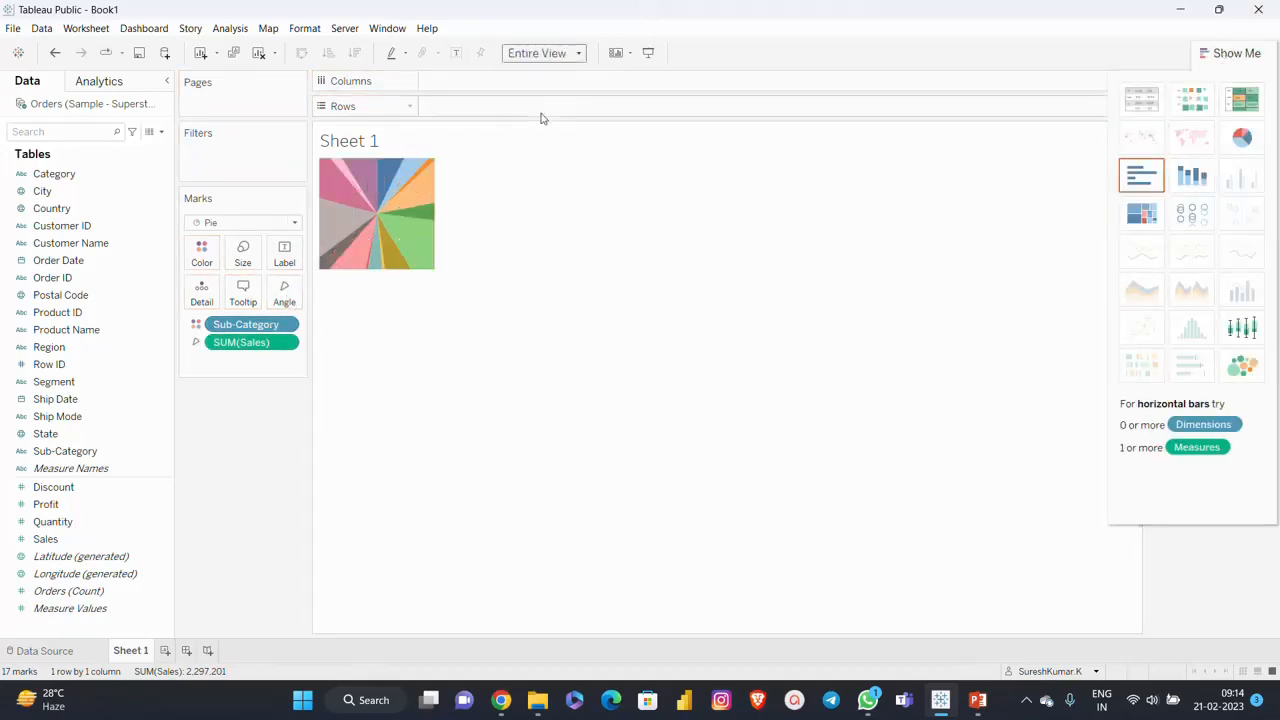
{"action": "left_click", "coordinate": [1250, 56]}
{"action": "left_click", "coordinate": [455, 53]}
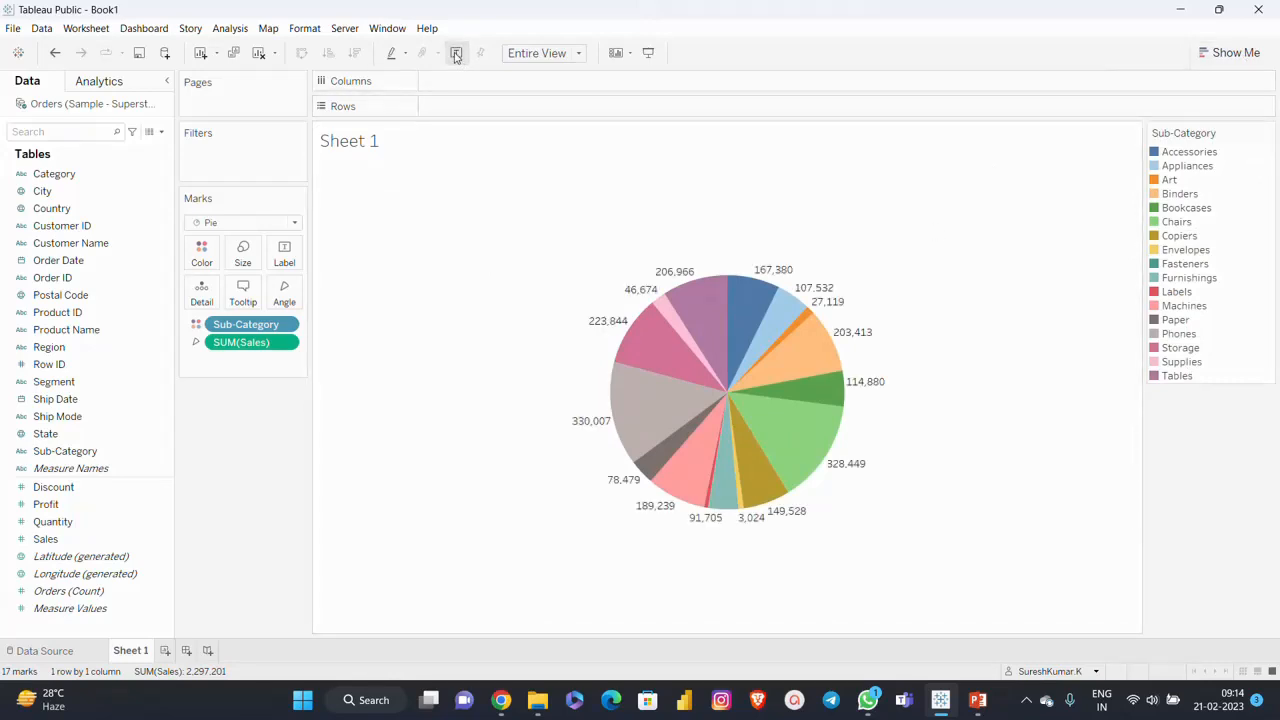
Apply the Percent of Total quick table calculation to Sales and select the Art slice of the pie.
{"action": "right_click", "coordinate": [289, 342]}
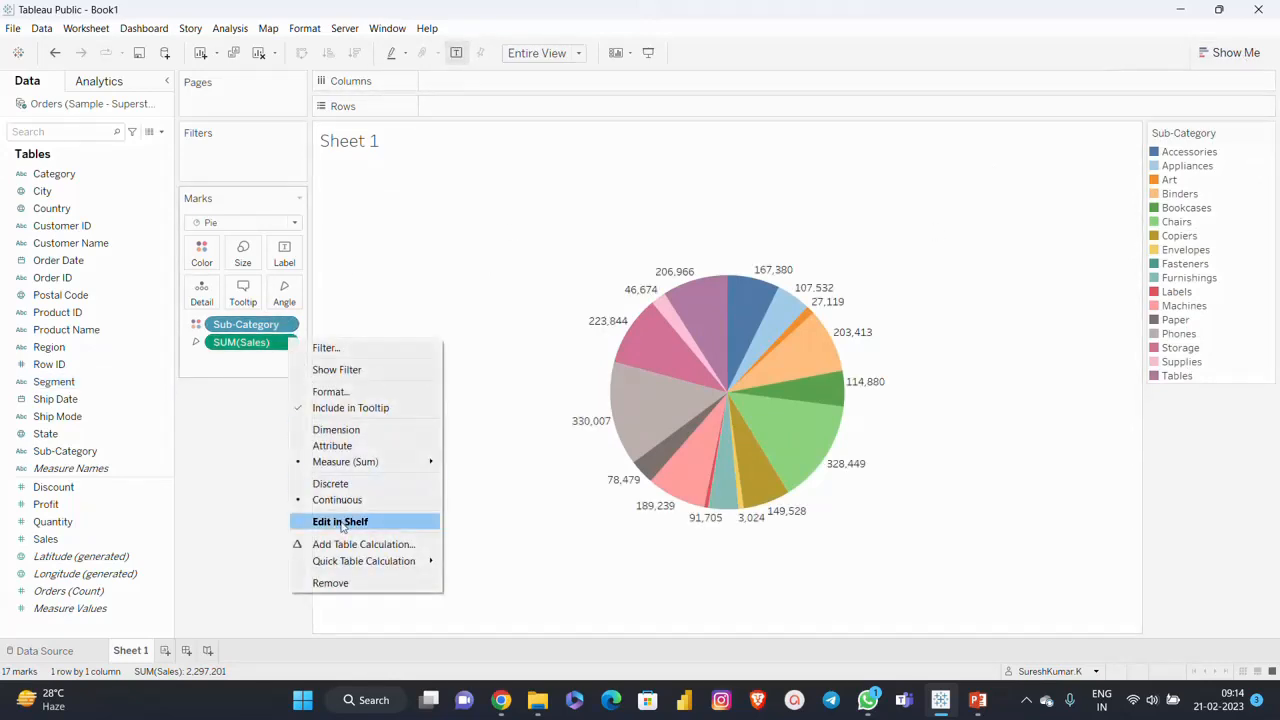
{"action": "mouse_move", "coordinate": [345, 561]}
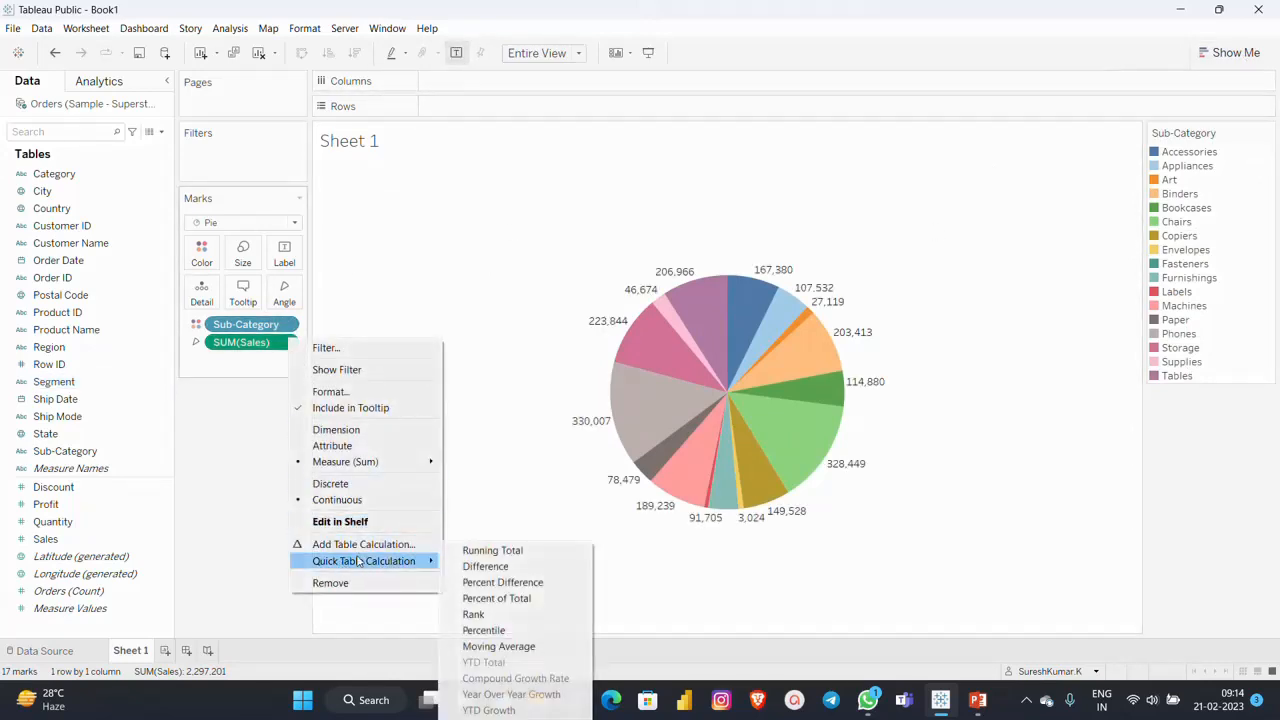
{"action": "left_click", "coordinate": [510, 599]}
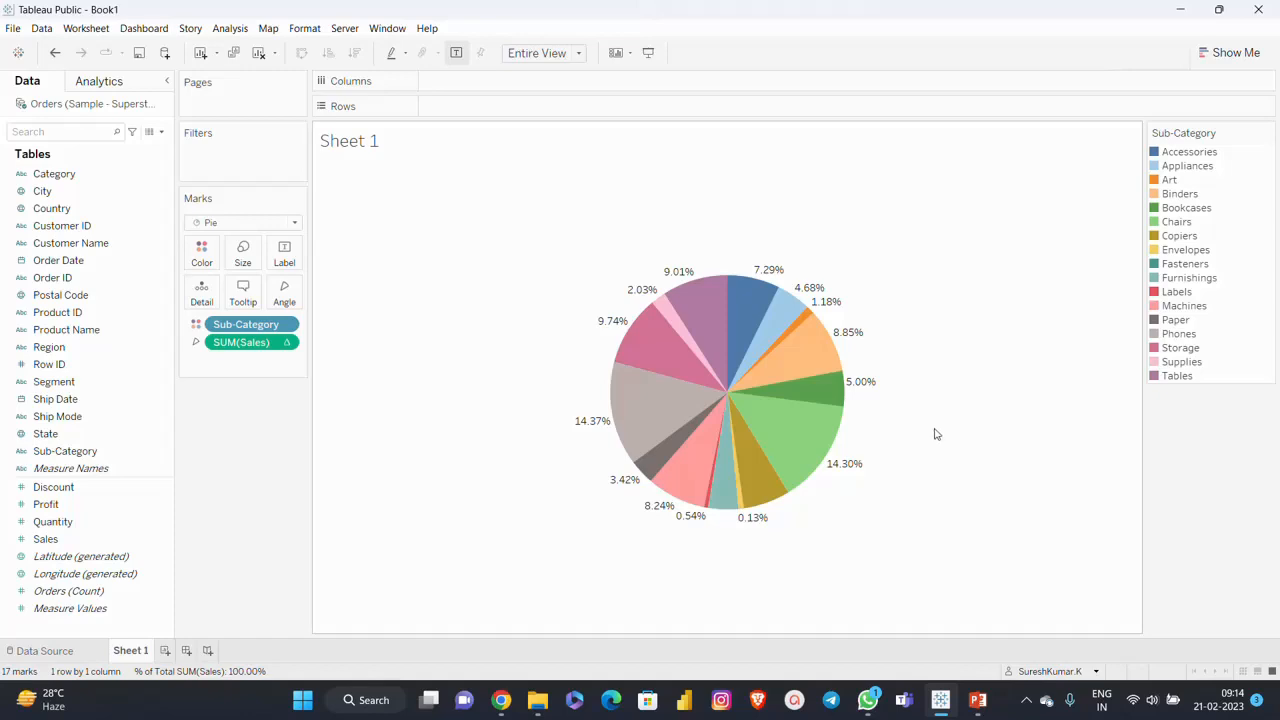
{"action": "left_click", "coordinate": [806, 323]}
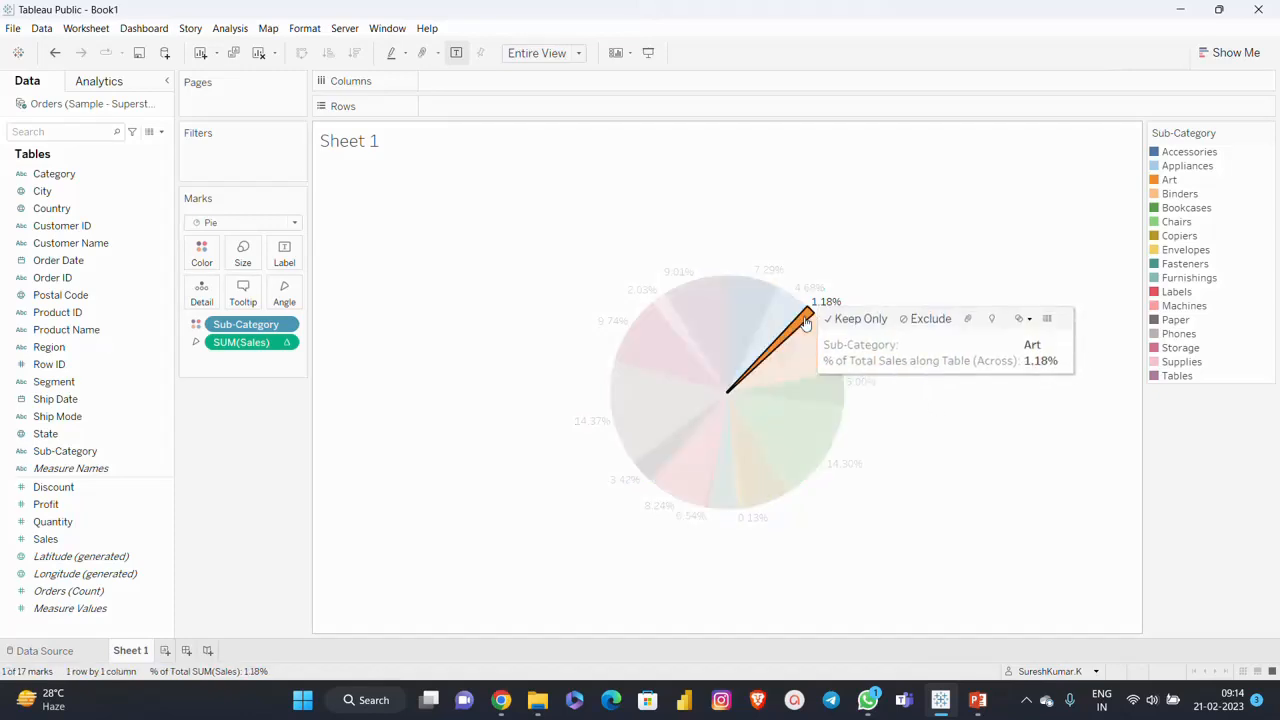
Exclude the Art and Supplies slices from the Sub-Category pie chart.
{"action": "left_click", "coordinate": [921, 319]}
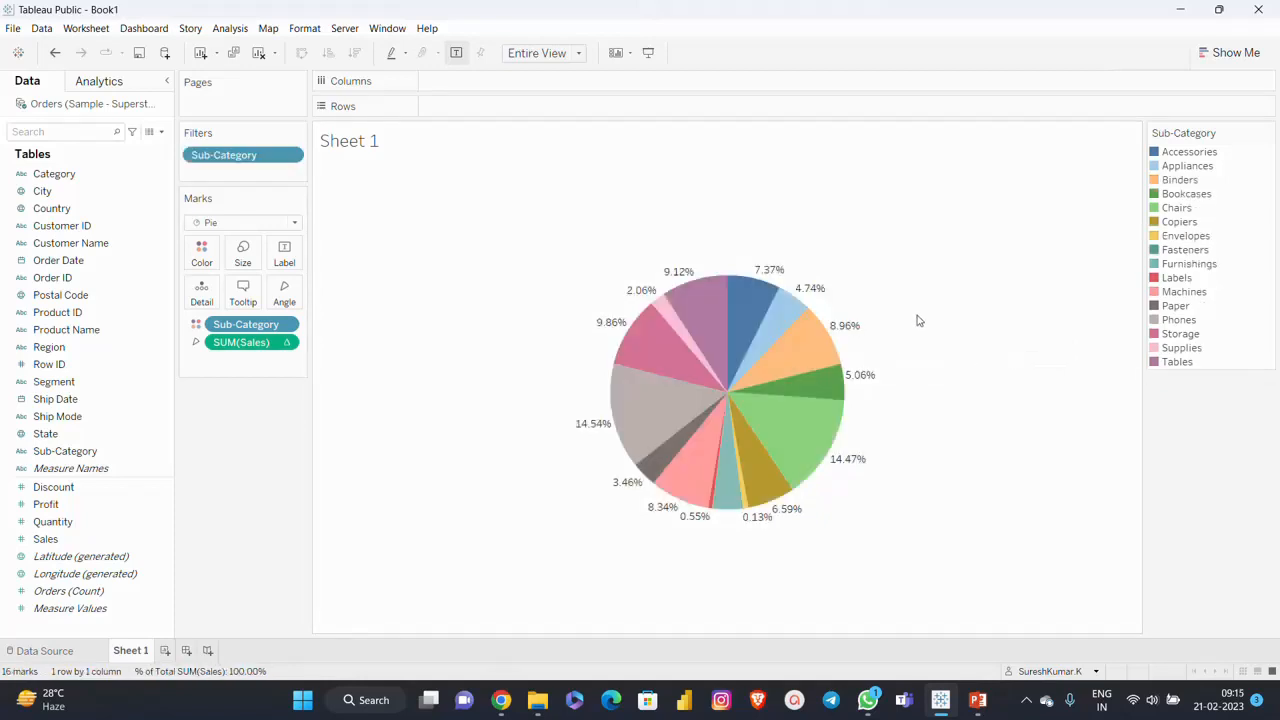
{"action": "left_click", "coordinate": [690, 345]}
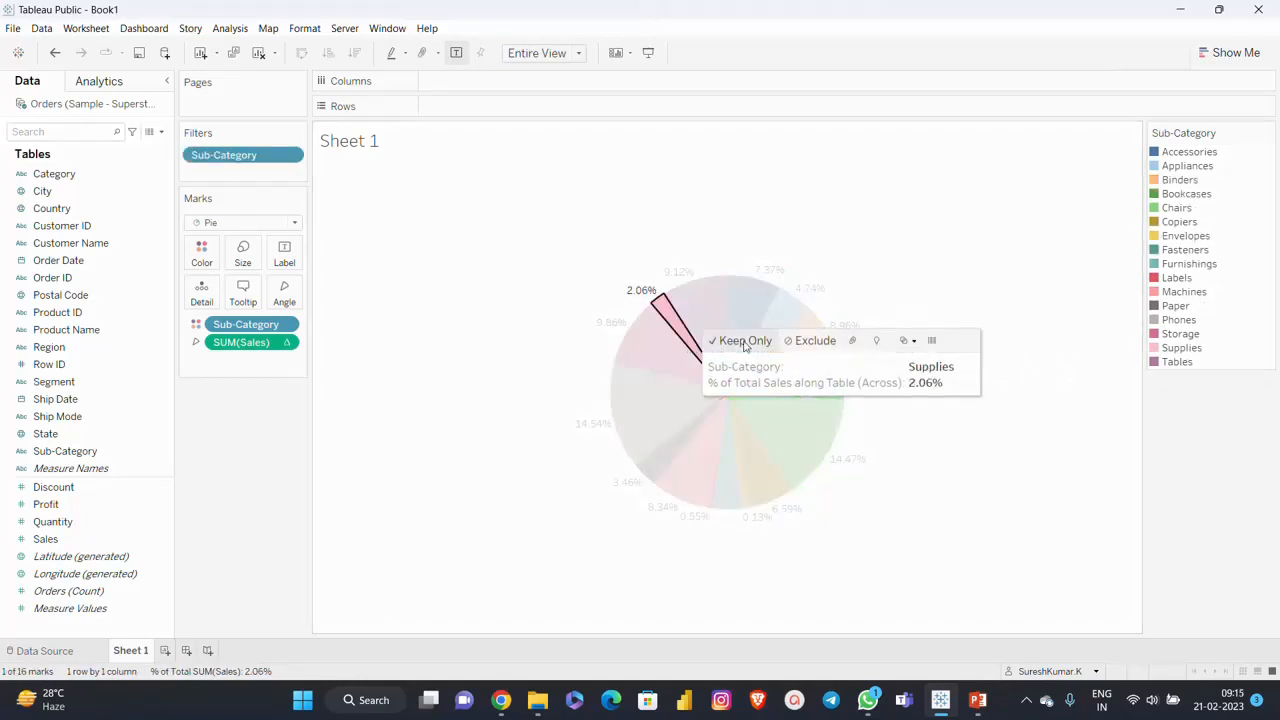
{"action": "left_click", "coordinate": [831, 341]}
Exclude the thin Labels and Envelopes slices from the pie chart.
{"action": "left_click", "coordinate": [713, 480]}
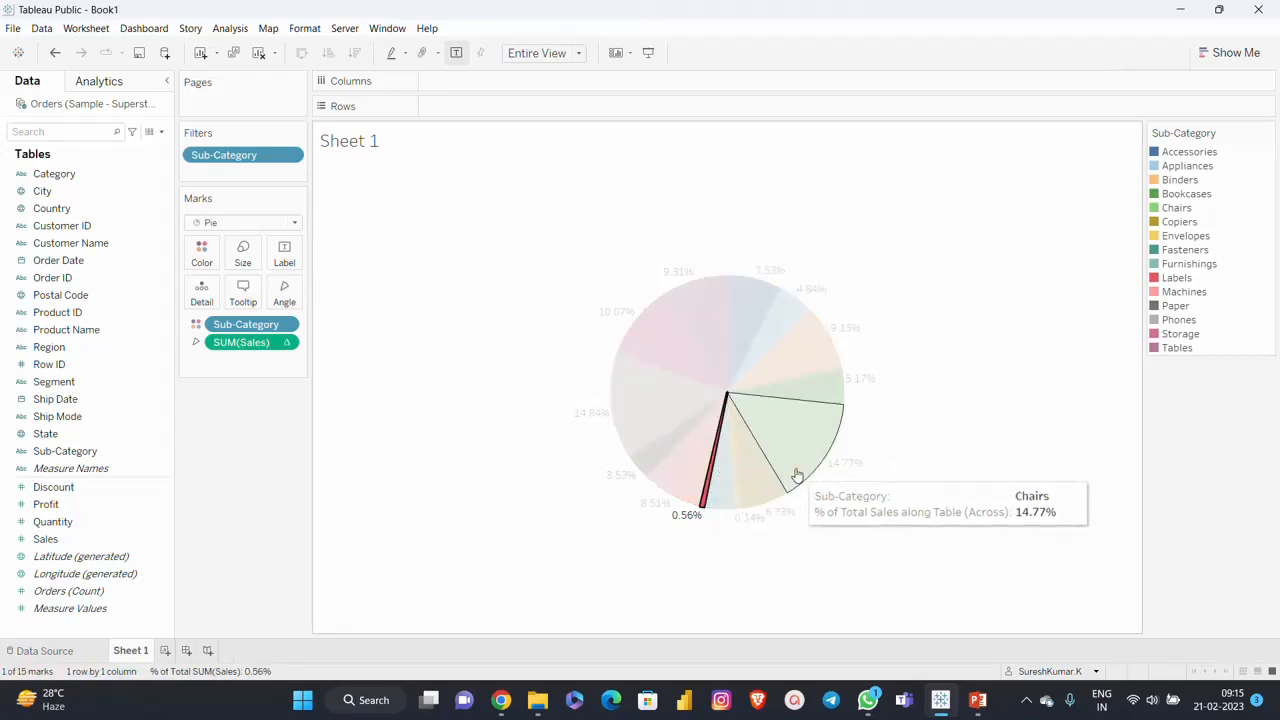
{"action": "left_click", "coordinate": [706, 492]}
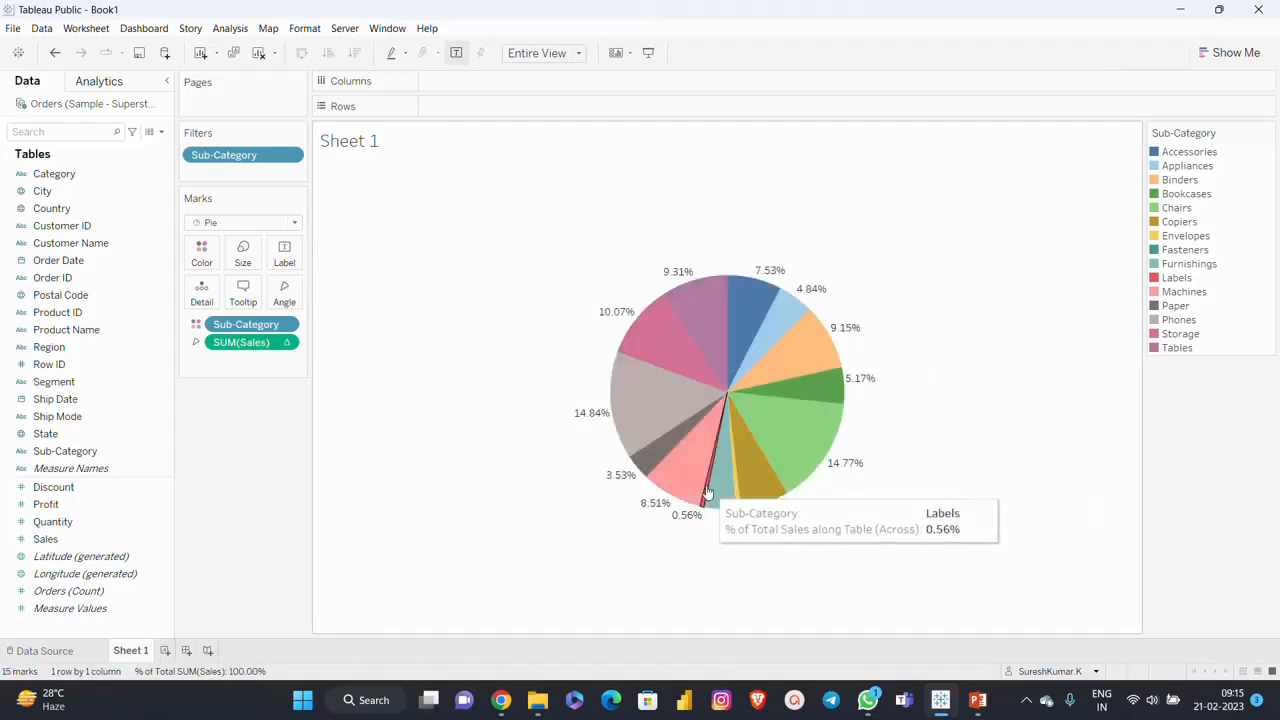
{"action": "left_click", "coordinate": [706, 492]}
{"action": "left_click", "coordinate": [833, 489]}
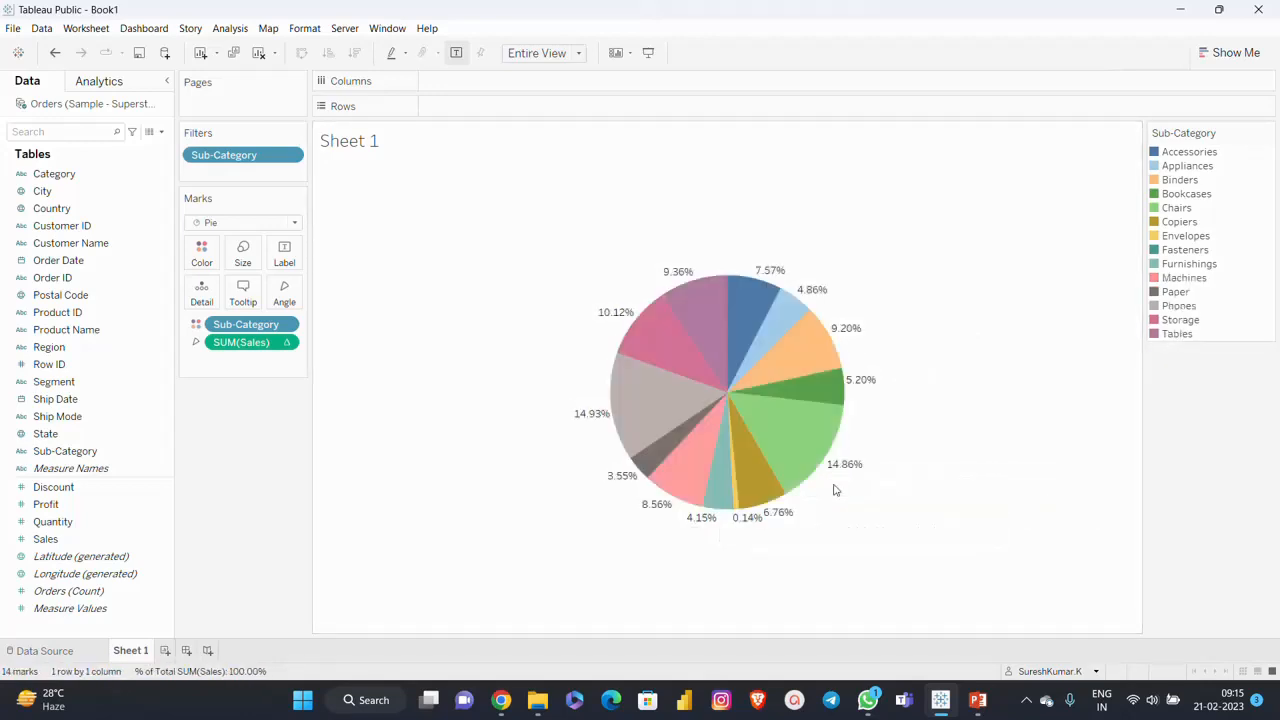
{"action": "left_click", "coordinate": [736, 505]}
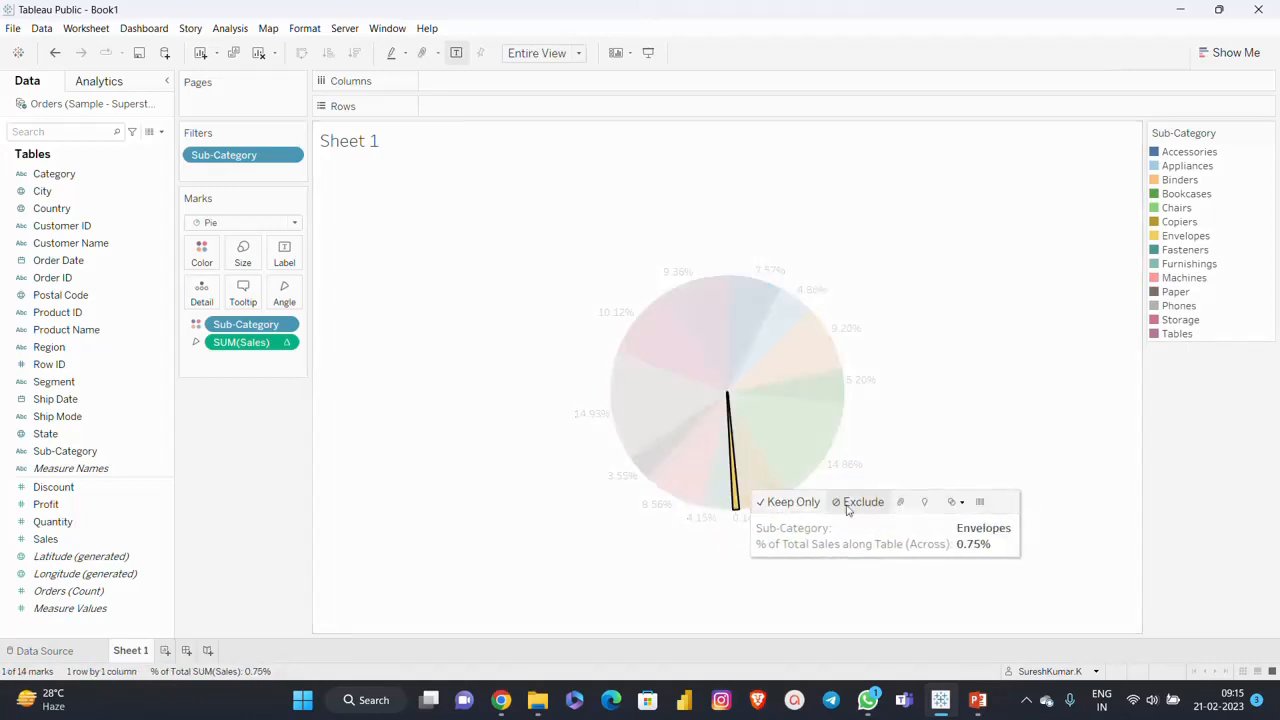
{"action": "left_click", "coordinate": [857, 502]}
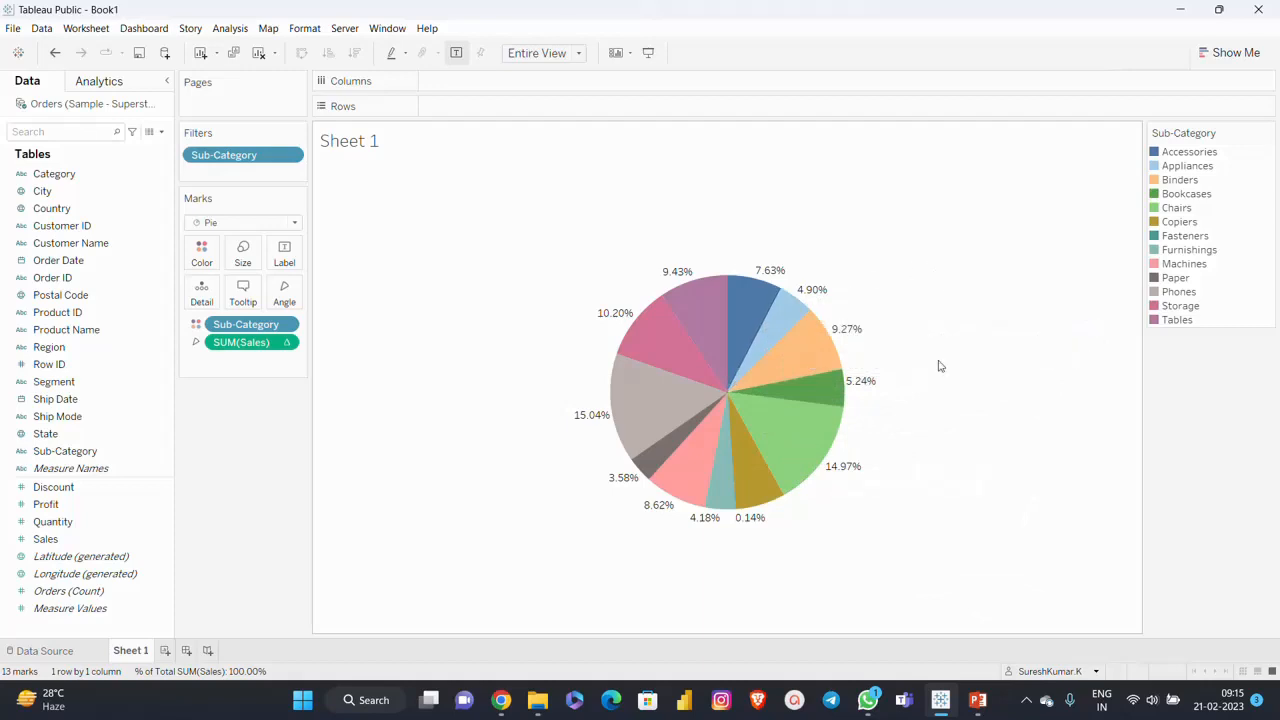
Undo all the slice exclusions and the Percent of Total calculation on Sales.
{"action": "left_click", "coordinate": [768, 322]}
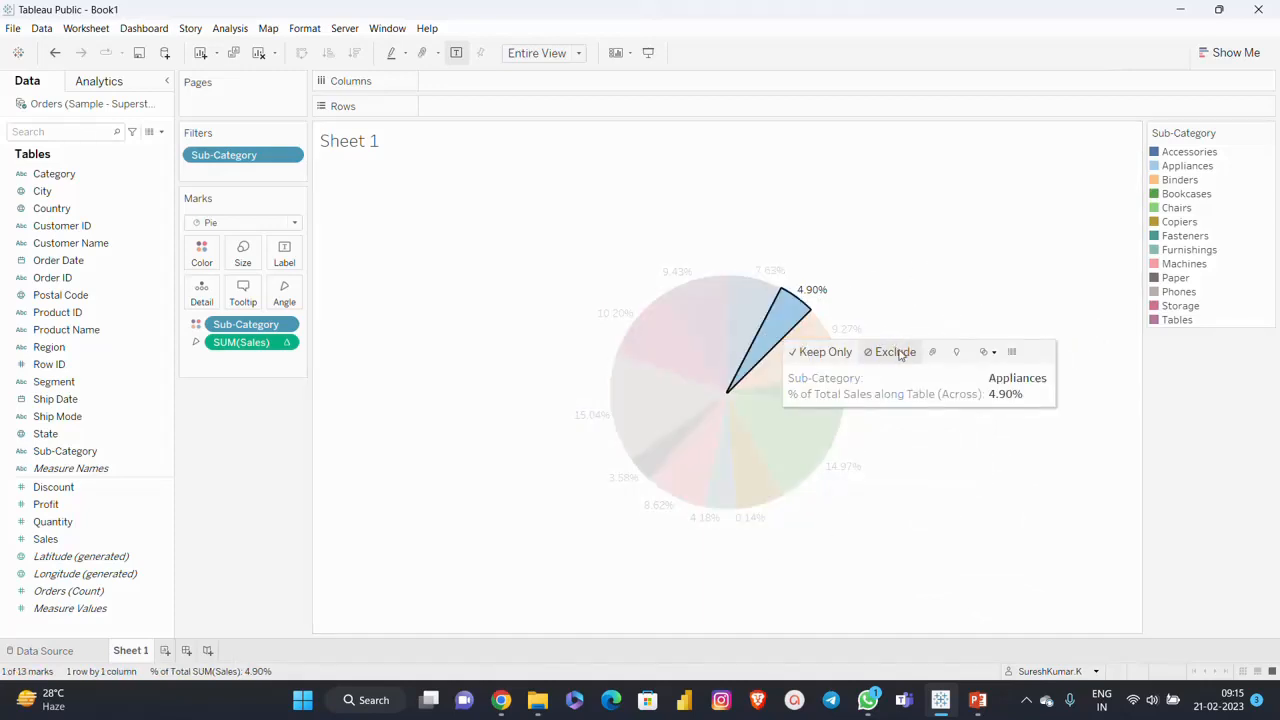
{"action": "left_click", "coordinate": [983, 277]}
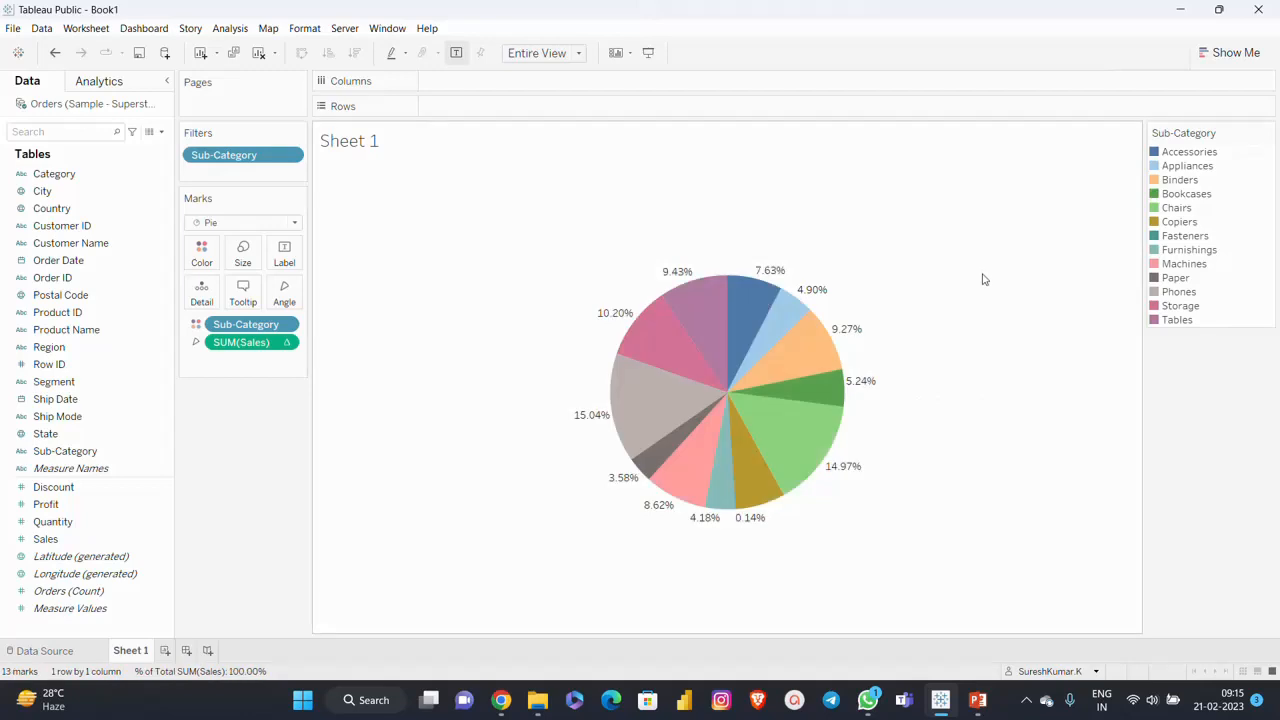
{"action": "key", "text": "ctrl+z"}
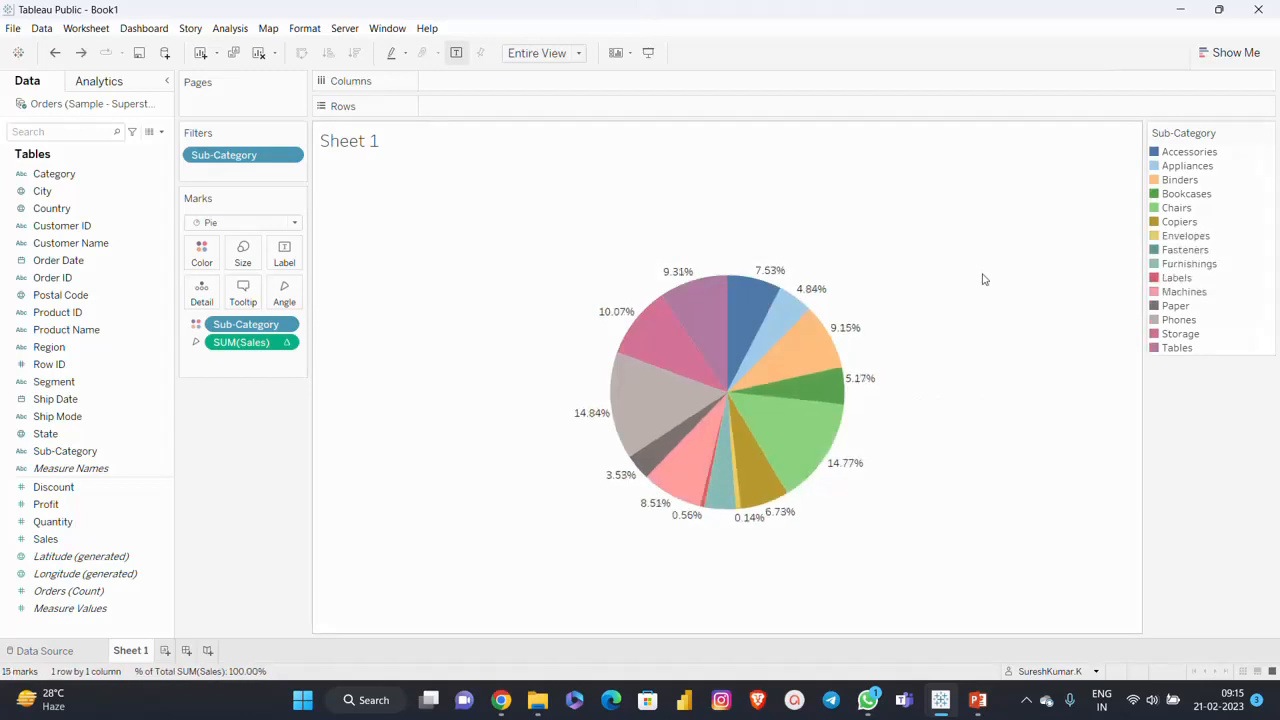
{"action": "key", "text": "ctrl+z"}
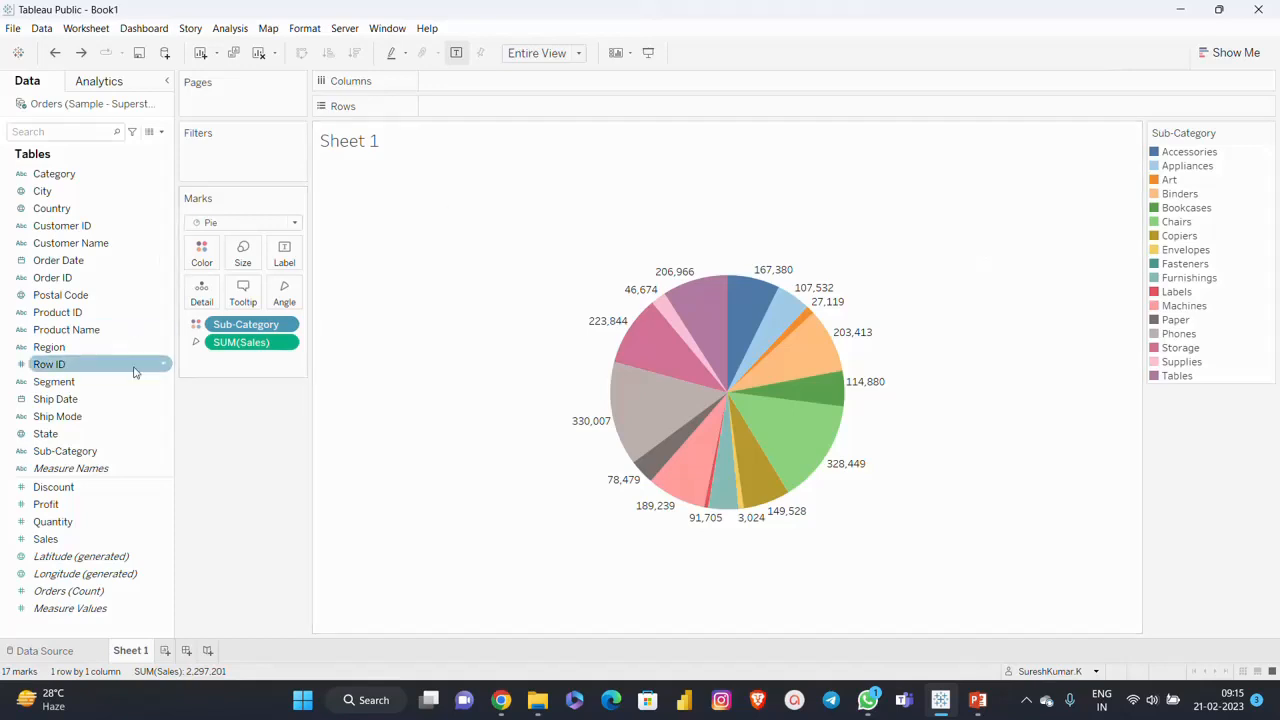
Filter Sub-Category by field to the top 5 by sum of Sales.
{"action": "left_click", "coordinate": [286, 327]}
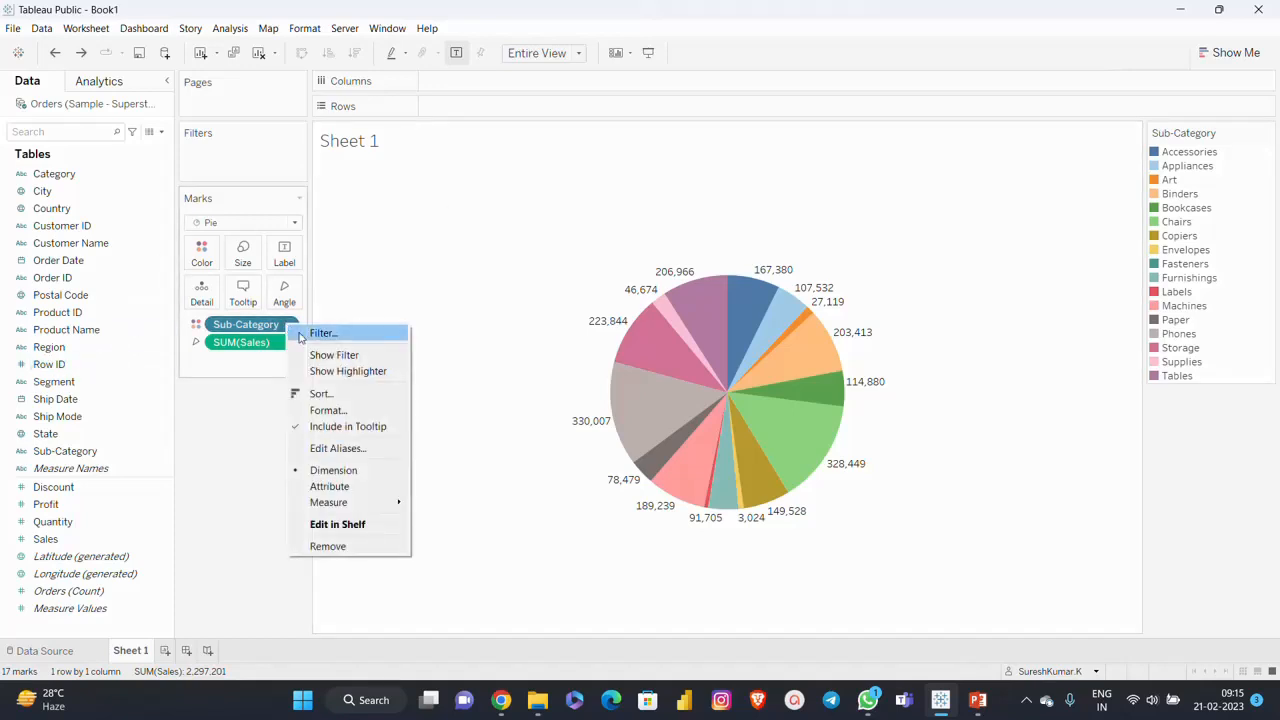
{"action": "left_click", "coordinate": [318, 332]}
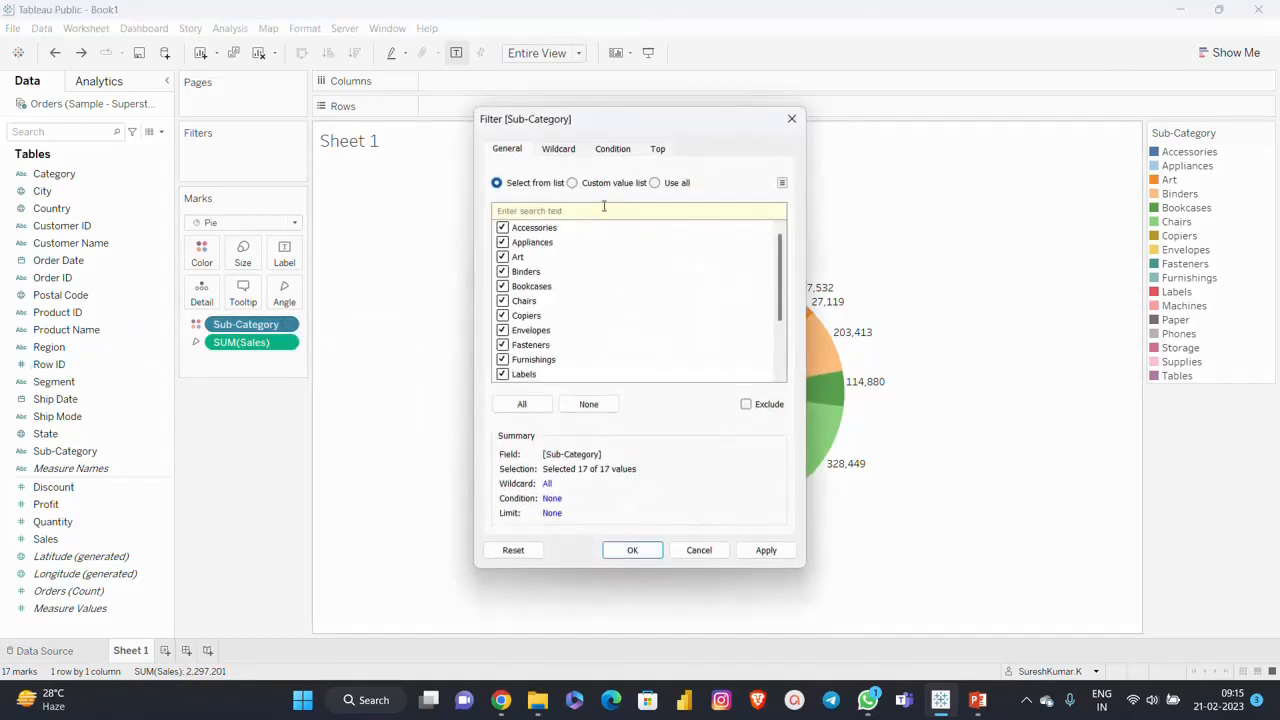
{"action": "left_click", "coordinate": [658, 152]}
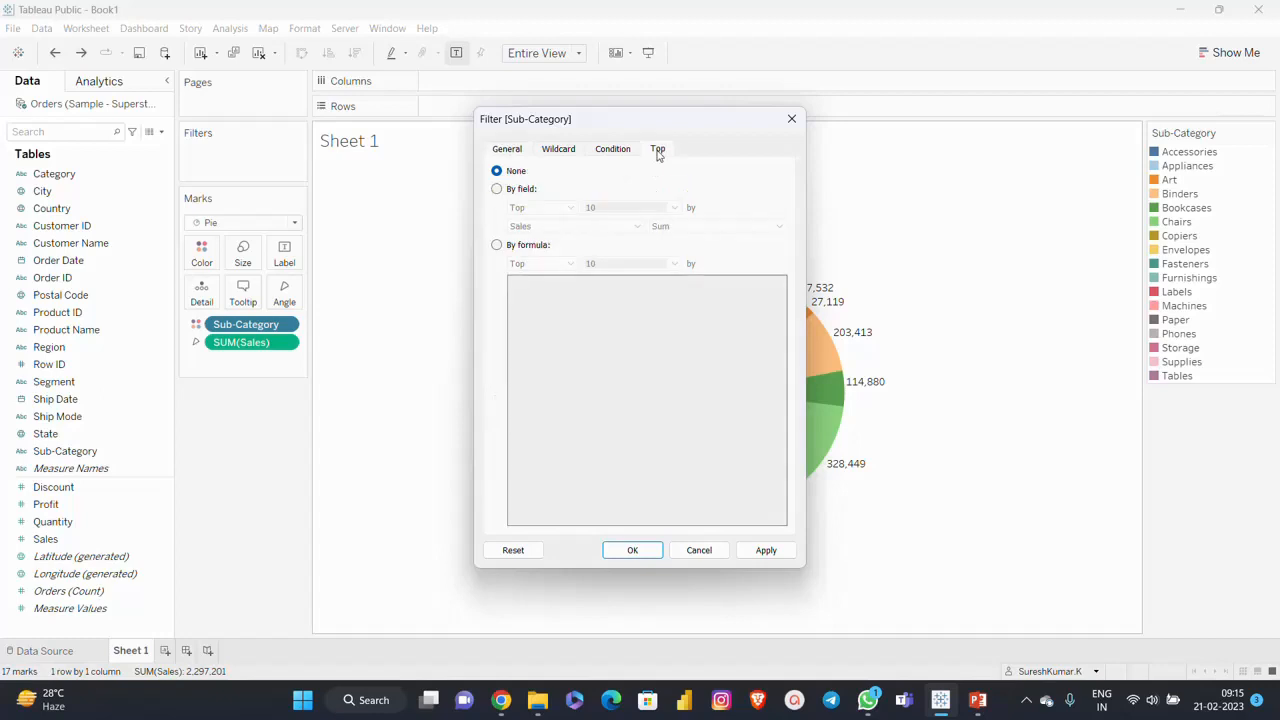
{"action": "left_click", "coordinate": [507, 191]}
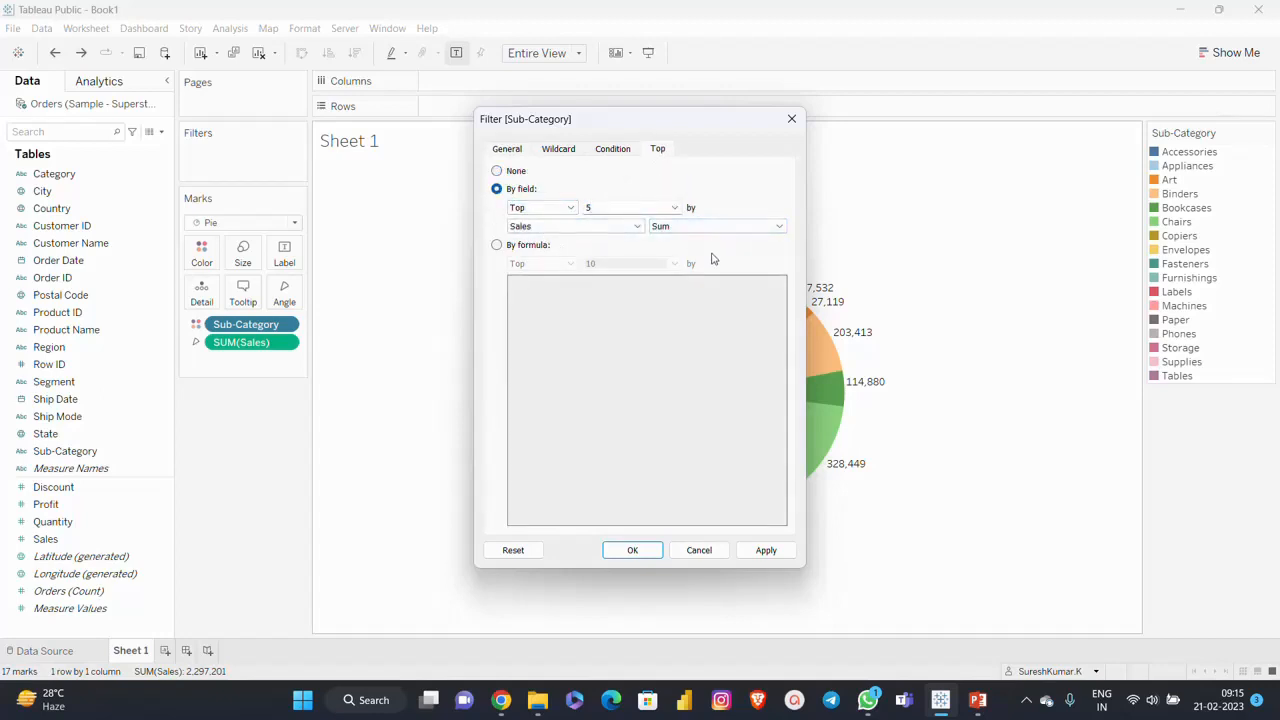
{"action": "left_click", "coordinate": [772, 555]}
{"action": "left_click", "coordinate": [642, 556]}
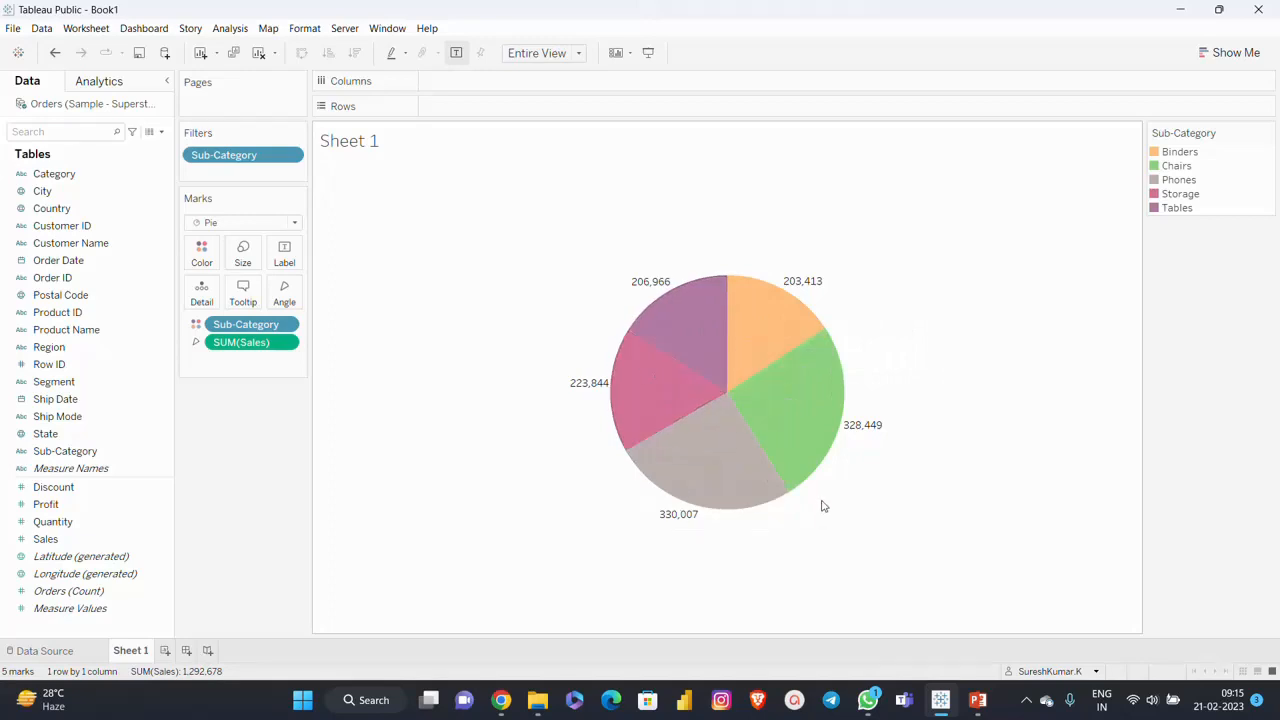
Apply the Percent of Total quick table calculation to the sum of Sales in the filtered pie.
{"action": "left_click", "coordinate": [284, 343]}
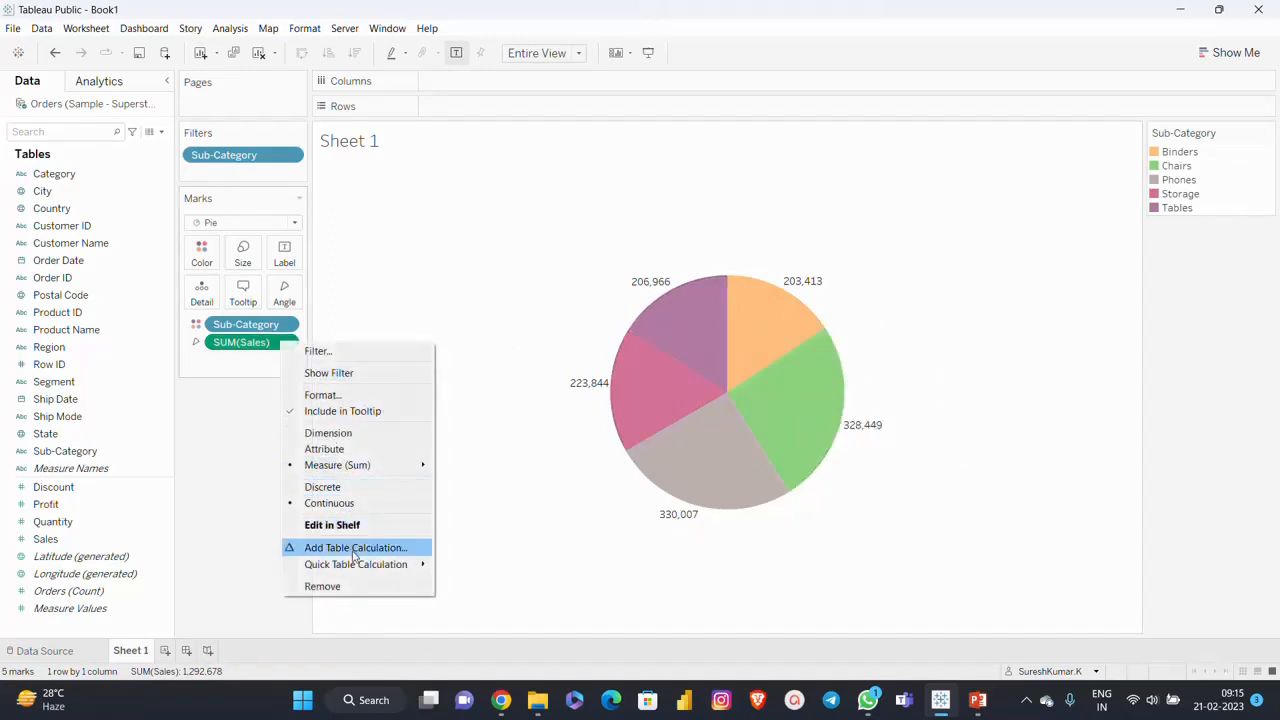
{"action": "mouse_move", "coordinate": [356, 564]}
{"action": "left_click", "coordinate": [484, 600]}
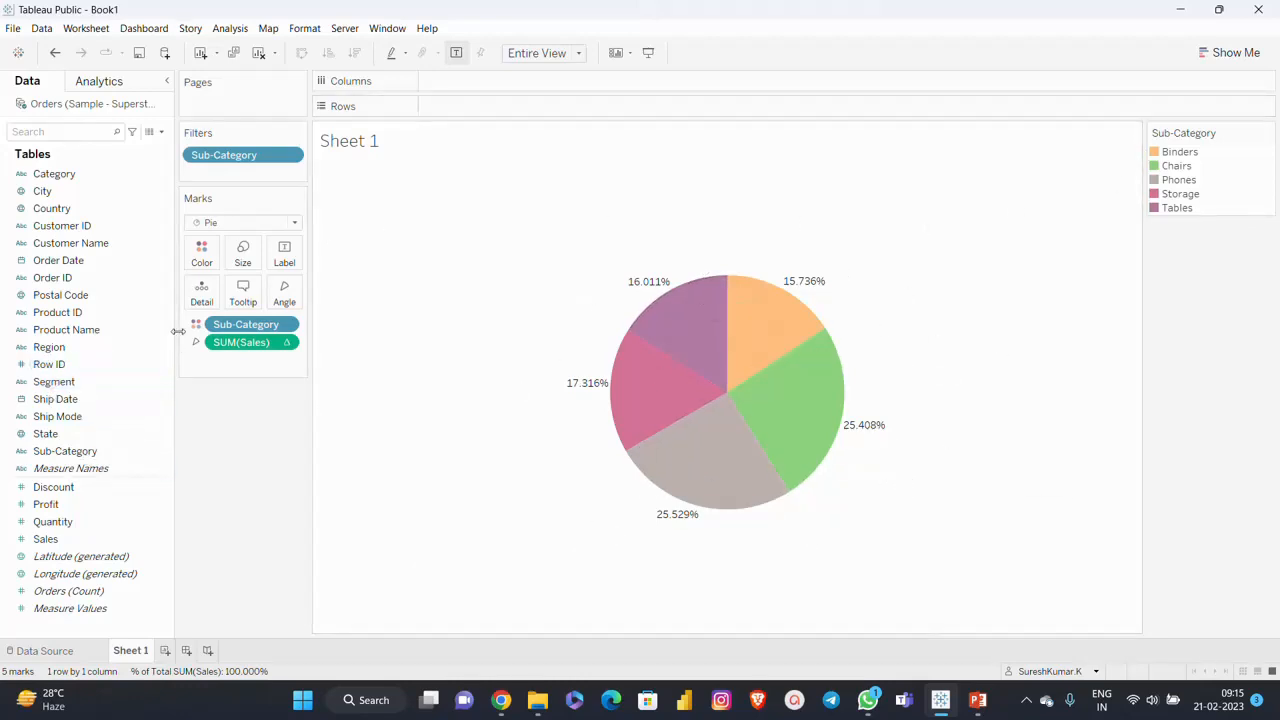
Edit the Sub-Category colors, assigning blue to Binders, yellow to Chairs and red to Phones from the Automatic palette.
{"action": "left_click", "coordinate": [201, 252]}
{"action": "left_click", "coordinate": [240, 305]}
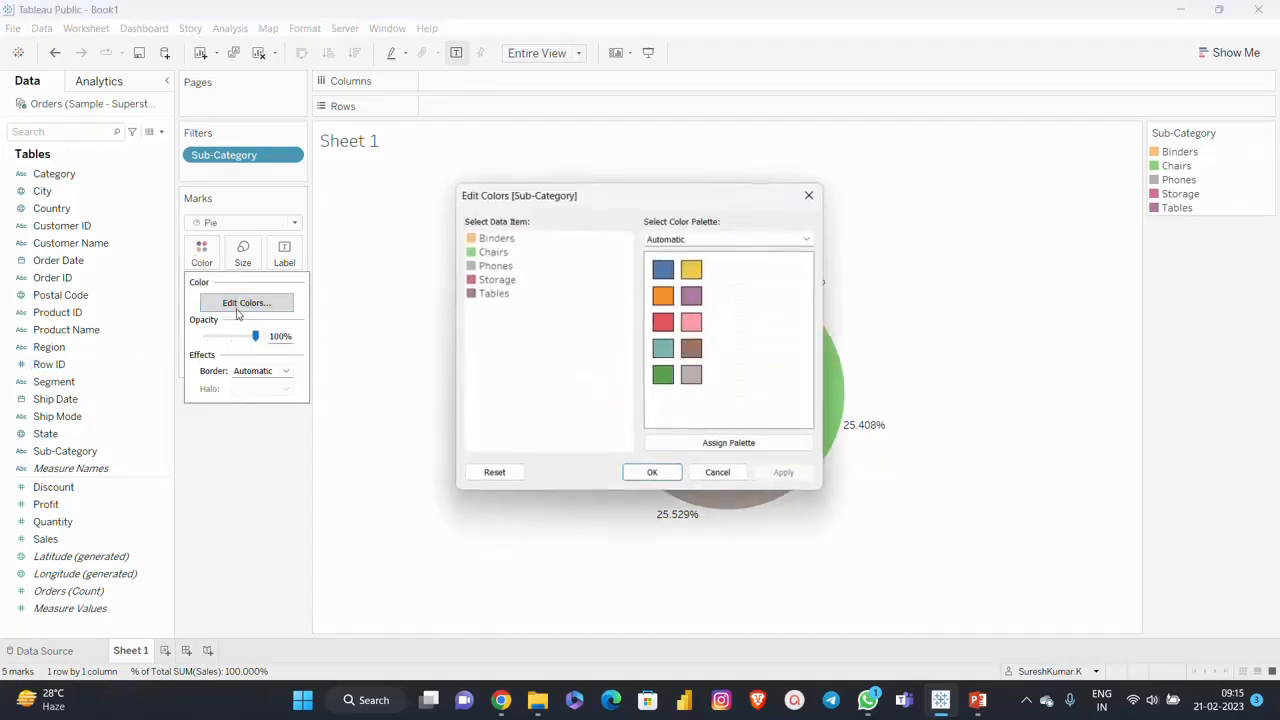
{"action": "left_click_drag", "start_coordinate": [608, 196], "coordinate": [283, 217]}
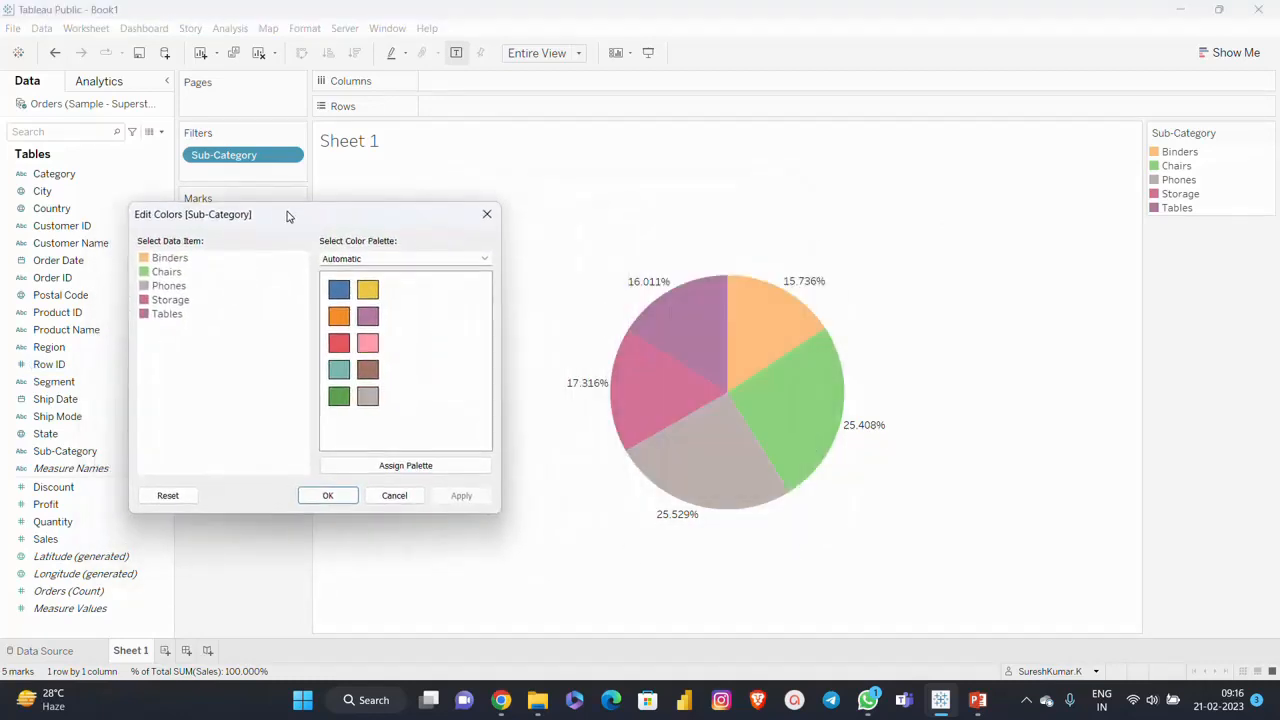
{"action": "left_click", "coordinate": [175, 258]}
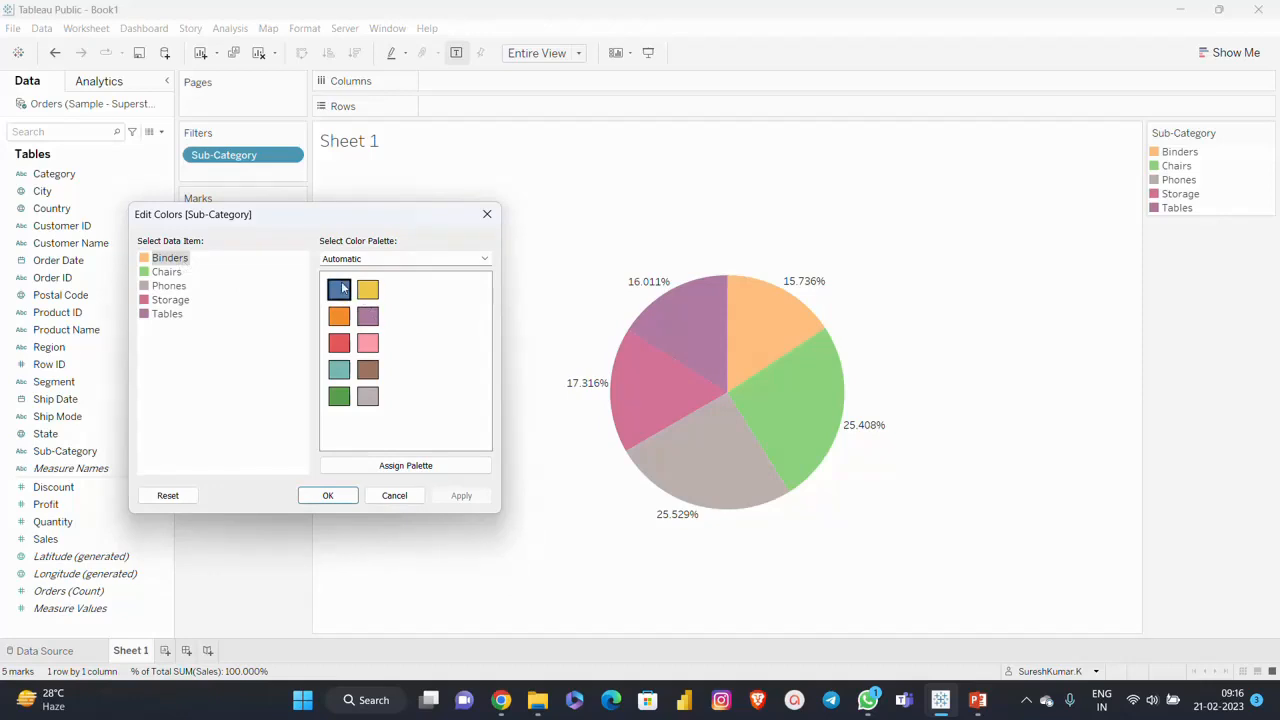
{"action": "left_click", "coordinate": [339, 289]}
{"action": "left_click", "coordinate": [151, 285]}
{"action": "left_click", "coordinate": [172, 272]}
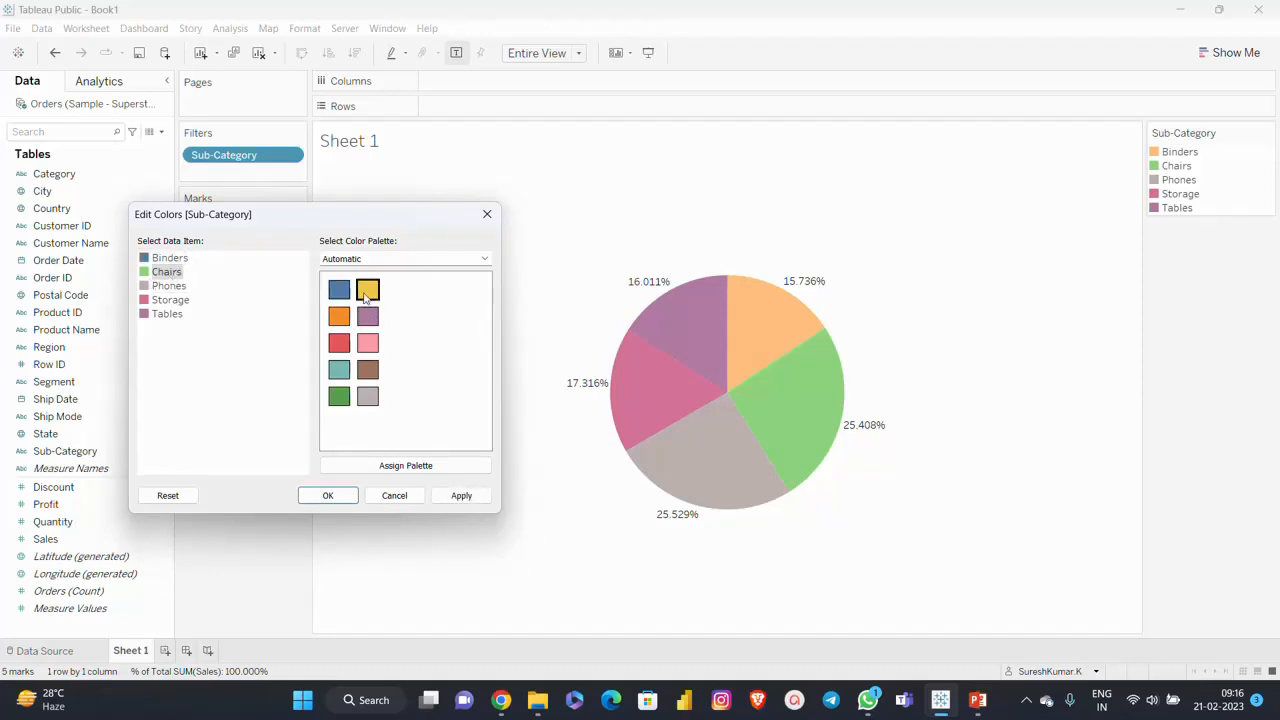
{"action": "left_click", "coordinate": [367, 289]}
{"action": "left_click", "coordinate": [168, 286]}
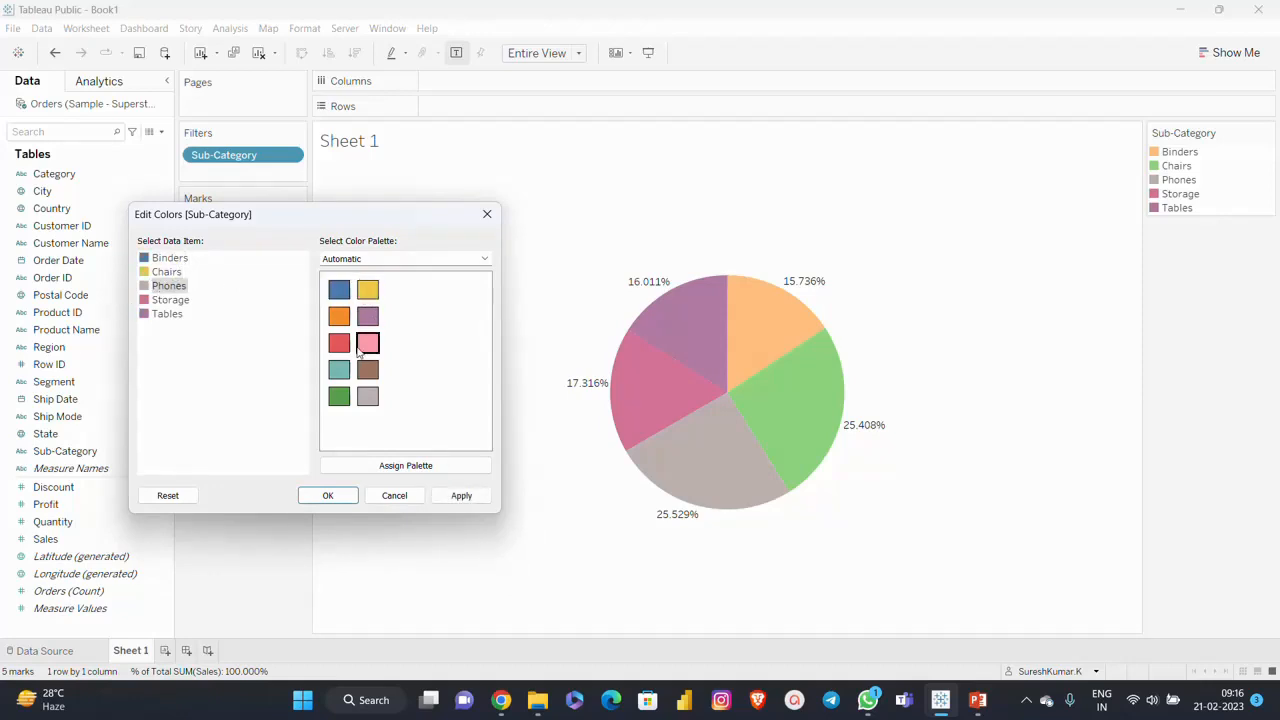
{"action": "left_click", "coordinate": [339, 343]}
Assign brown to Storage and gray to Tables, and apply the edited colors to the pie.
{"action": "left_click", "coordinate": [178, 301]}
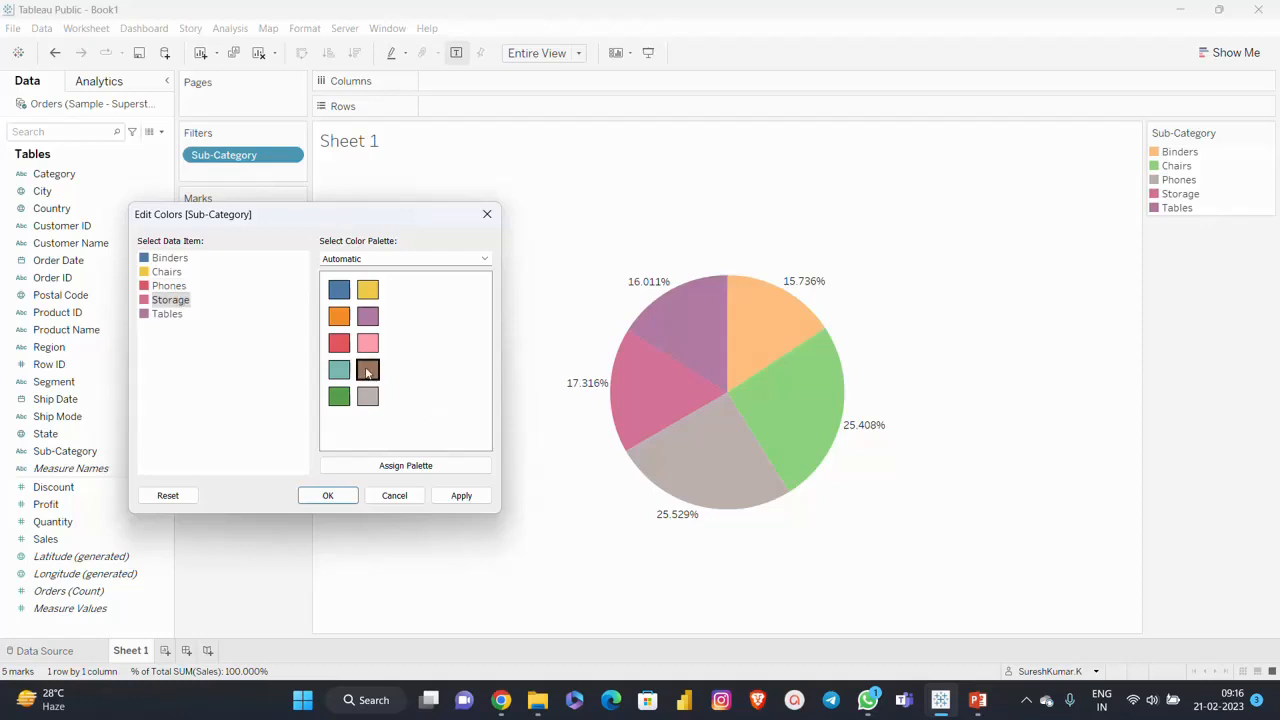
{"action": "left_click", "coordinate": [367, 369]}
{"action": "left_click", "coordinate": [164, 315]}
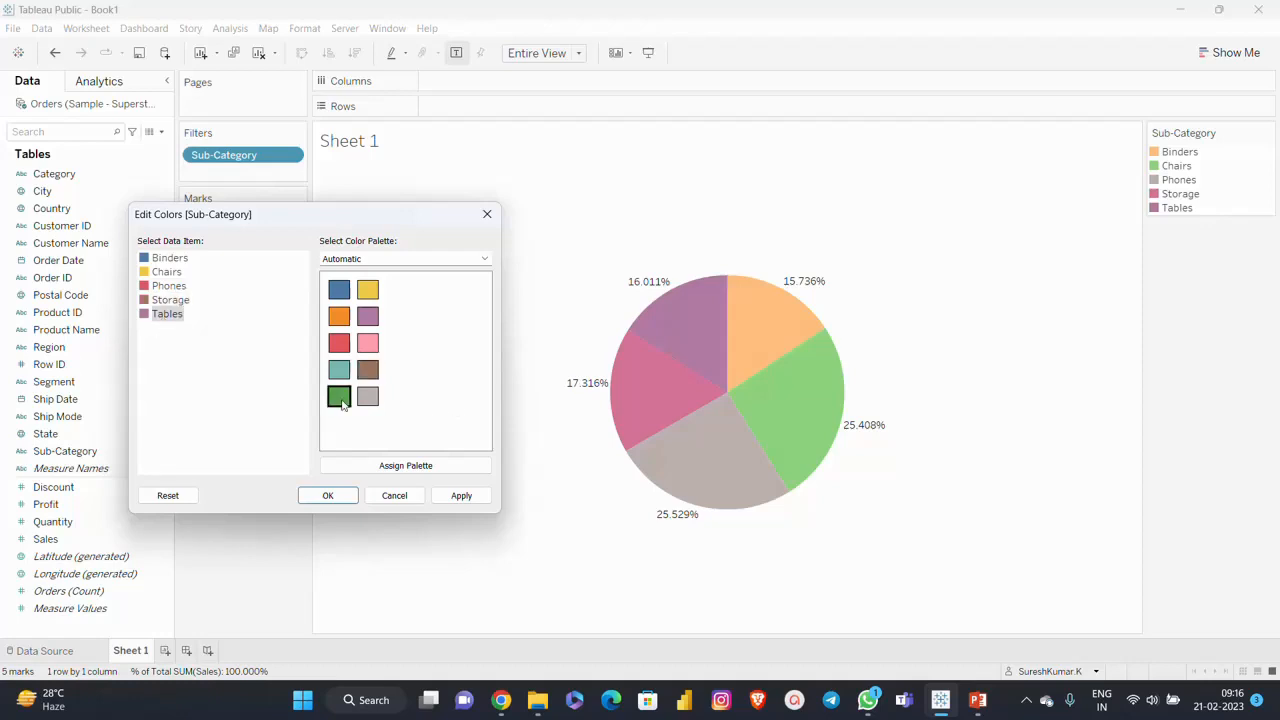
{"action": "left_click", "coordinate": [367, 396]}
{"action": "left_click", "coordinate": [461, 495]}
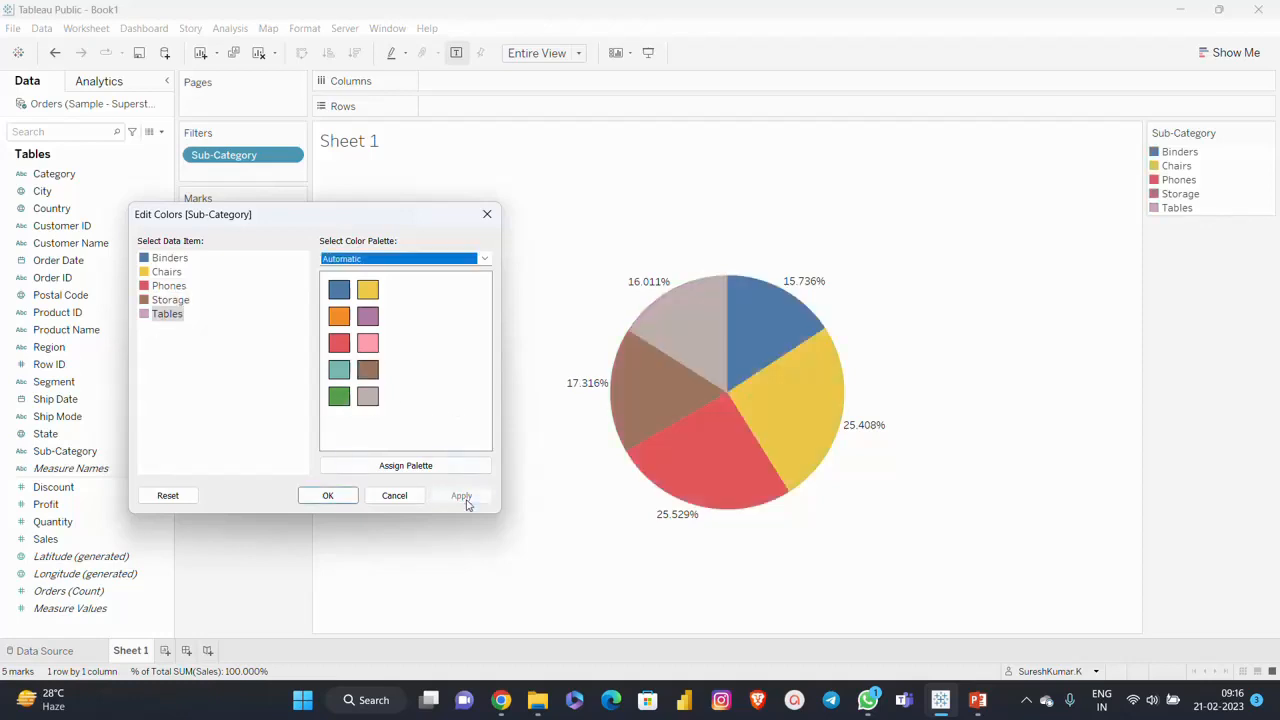
{"action": "left_click", "coordinate": [328, 496]}
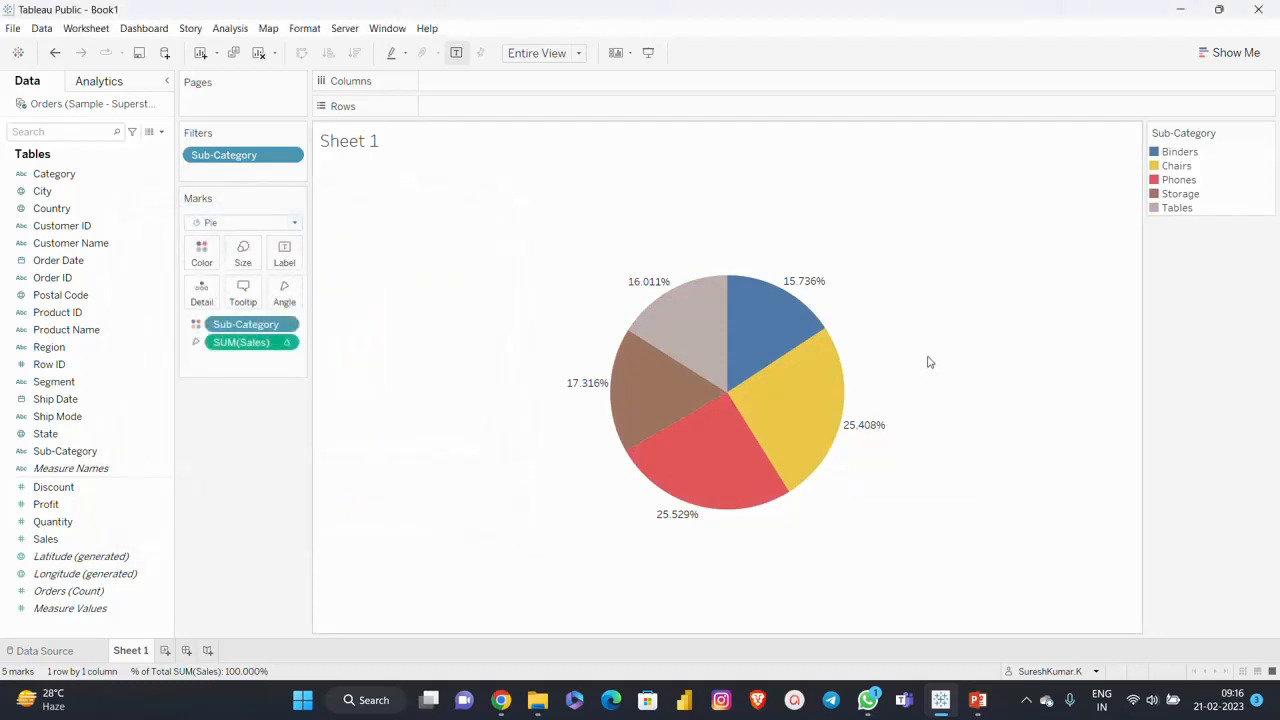